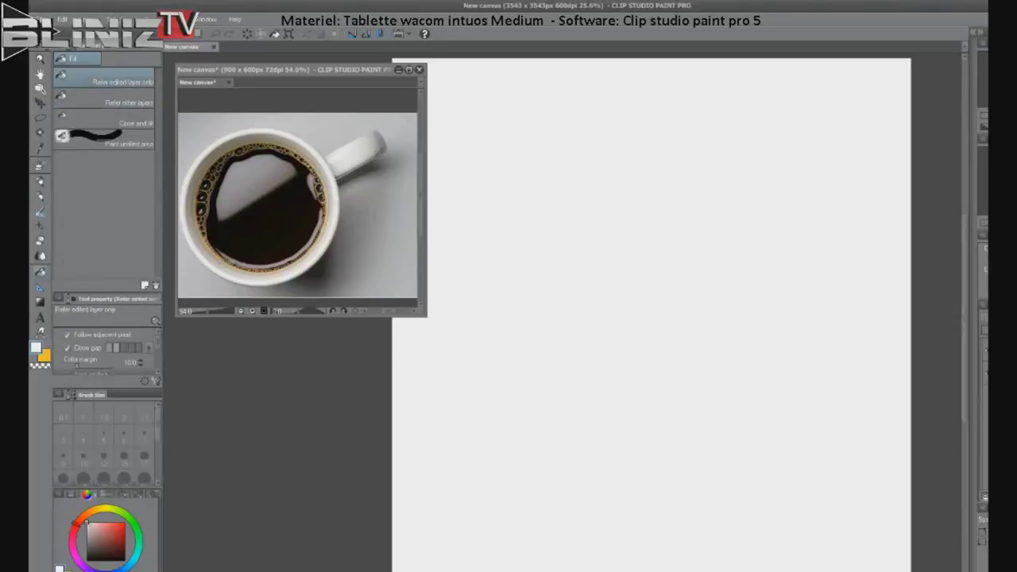
# Step: Fill the canvas with a grey gradient and add a large white circle for the cup
pyautogui.moveTo(628, 246); pyautogui.dragTo(631, 243)
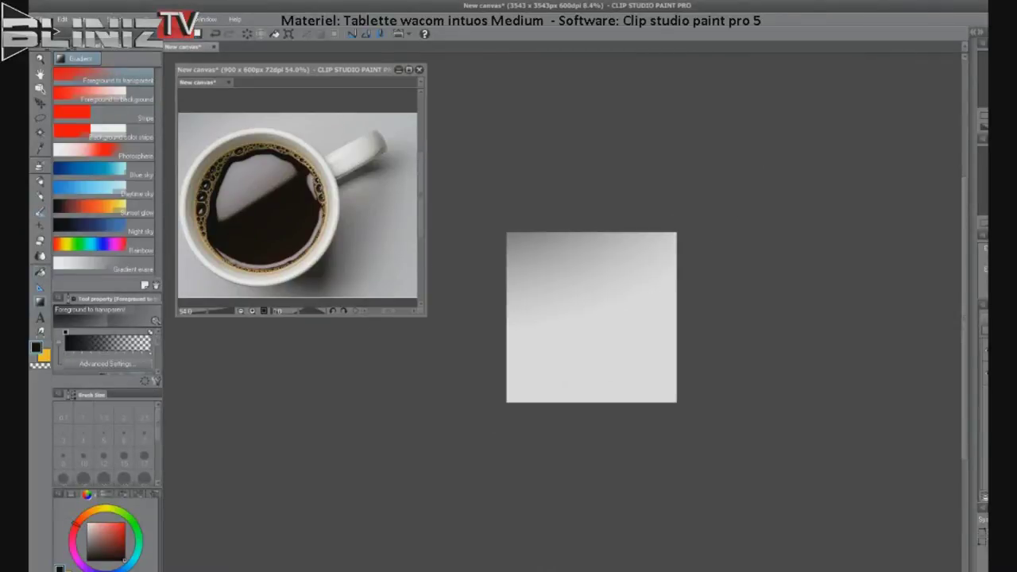
pyautogui.hotkey('ctrl', '+')
pyautogui.hotkey('ctrl', '+')
pyautogui.hotkey('ctrl', '+')
pyautogui.press('m')
pyautogui.moveTo(513, 216)
pyautogui.mouseDown()
pyautogui.moveTo(773, 466)
pyautogui.moveTo(731, 426)
pyautogui.mouseUp()
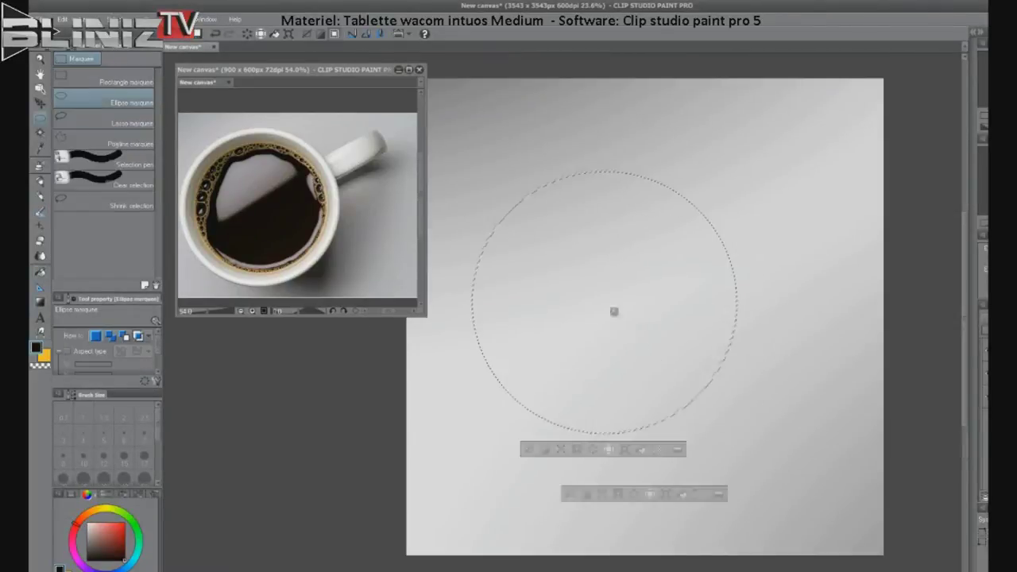
pyautogui.press('g')
pyautogui.click(607, 307)
pyautogui.hotkey('ctrl', 't')
pyautogui.press('Return')
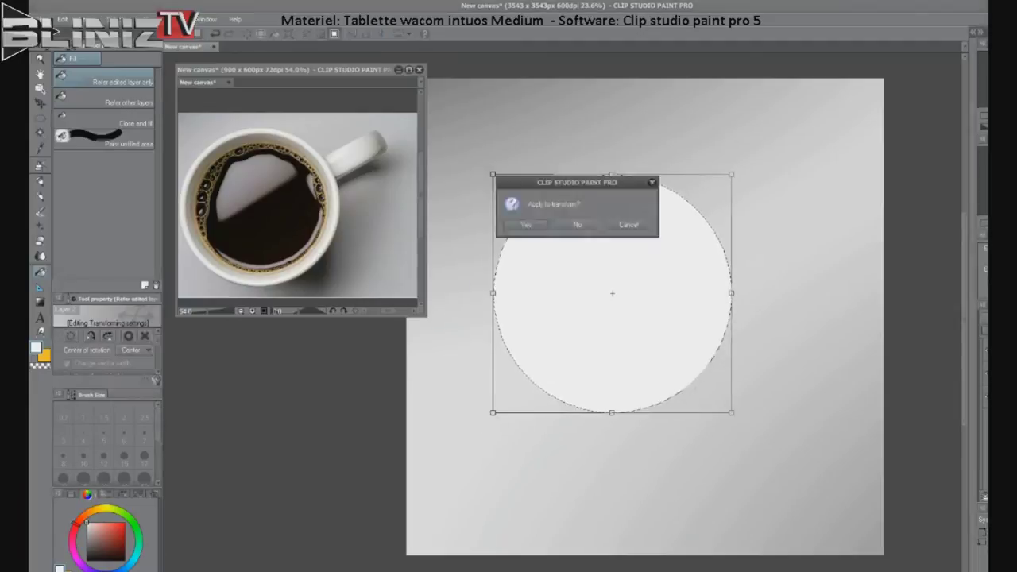
# Step: Shrink the circular selection by 175 px to mark the coffee area
pyautogui.click(119, 20)
pyautogui.click(156, 97)
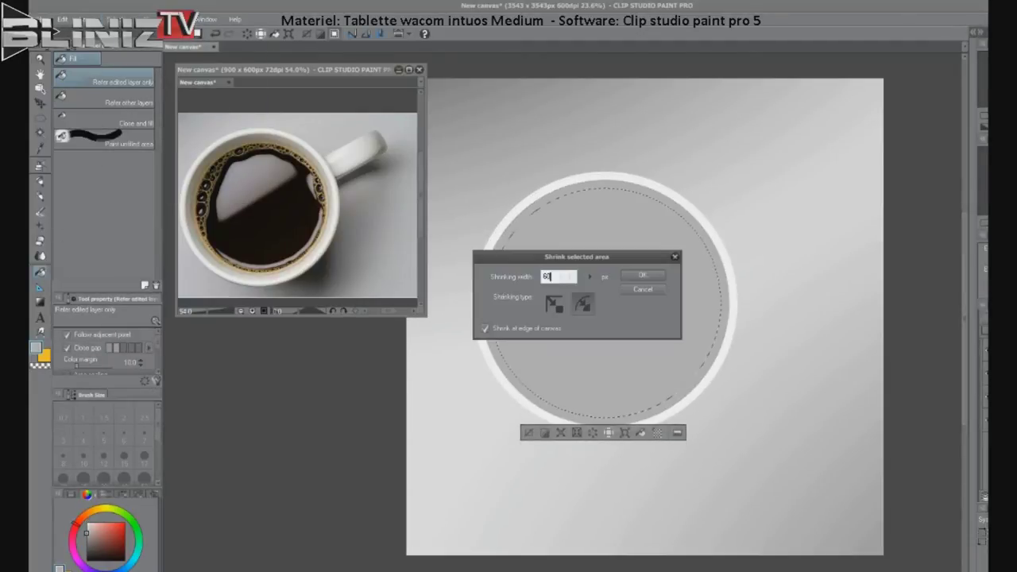
pyautogui.write('175')
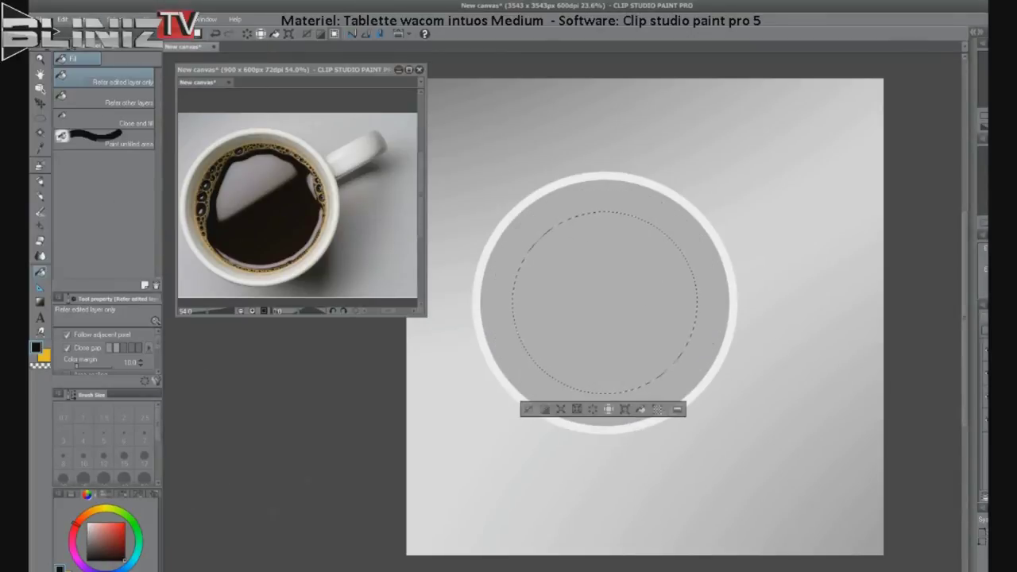
pyautogui.write('p')
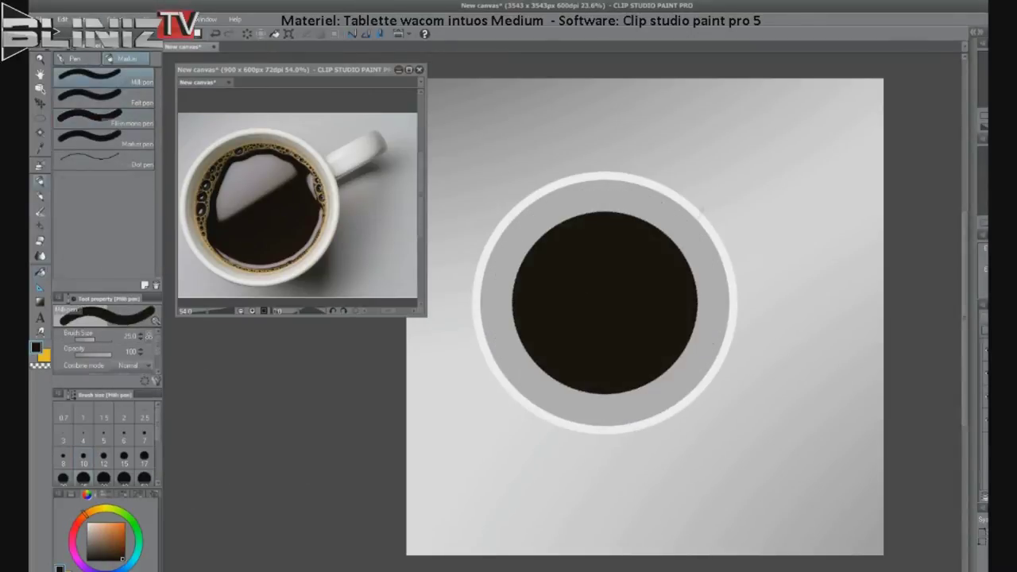
# Step: Draw a handle outline beside the cup and fill it white
pyautogui.moveTo(702, 212)
pyautogui.mouseDown()
pyautogui.moveTo(758, 167)
pyautogui.moveTo(784, 202)
pyautogui.mouseUp()
pyautogui.moveTo(785, 202); pyautogui.dragTo(719, 245)
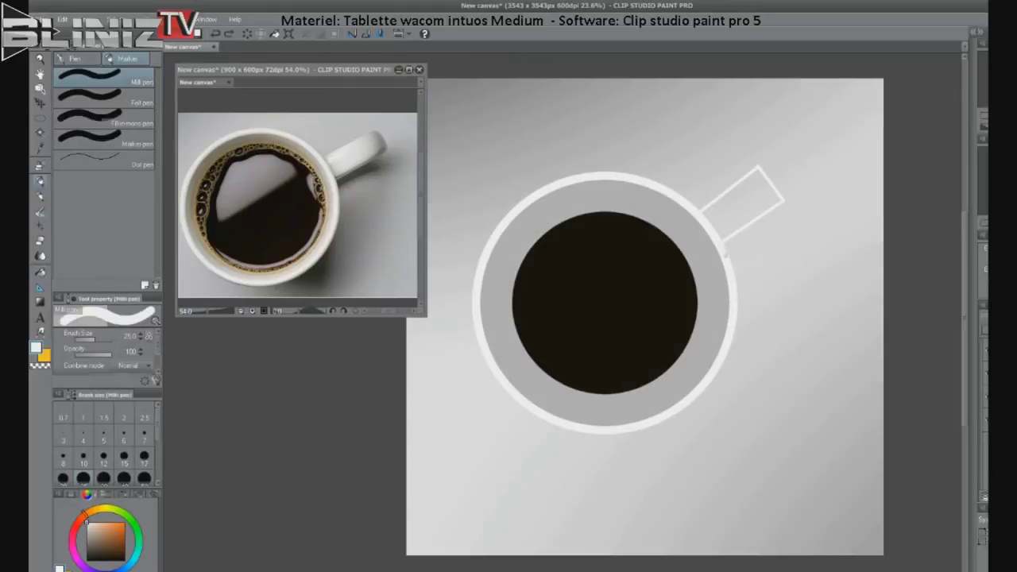
pyautogui.press('g')
pyautogui.click(743, 202)
# Step: Change the image resolution so the canvas is 1772×1772 px
pyautogui.click(62, 19)
pyautogui.click(111, 243)
pyautogui.click(679, 274)
pyautogui.press('b')
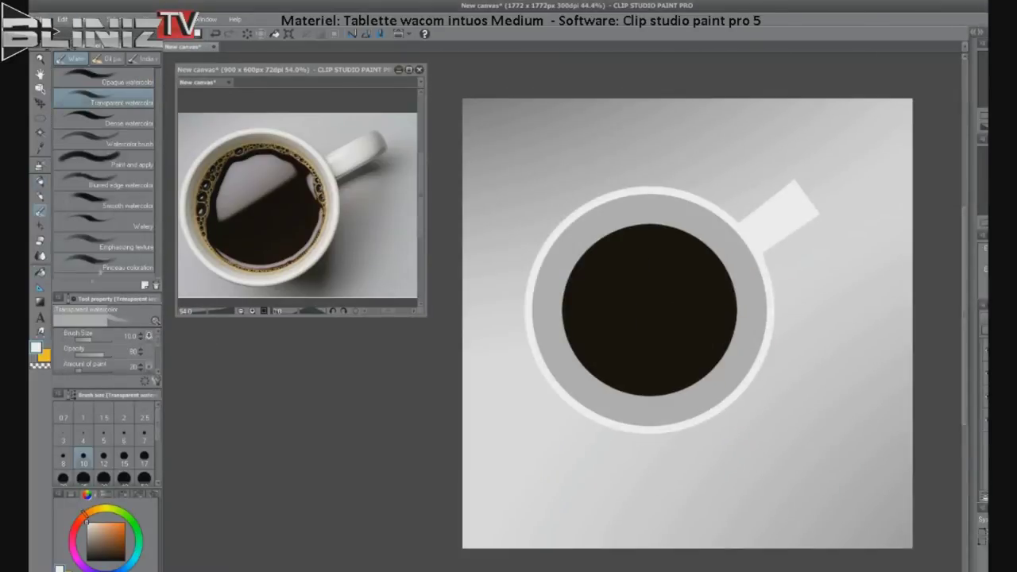
# Step: Paint a tan foam ring along the coffee circle's edge with a larger brush
pyautogui.keyDown('alt'); pyautogui.click(298, 197); pyautogui.keyUp('alt')
pyautogui.click(103, 123)
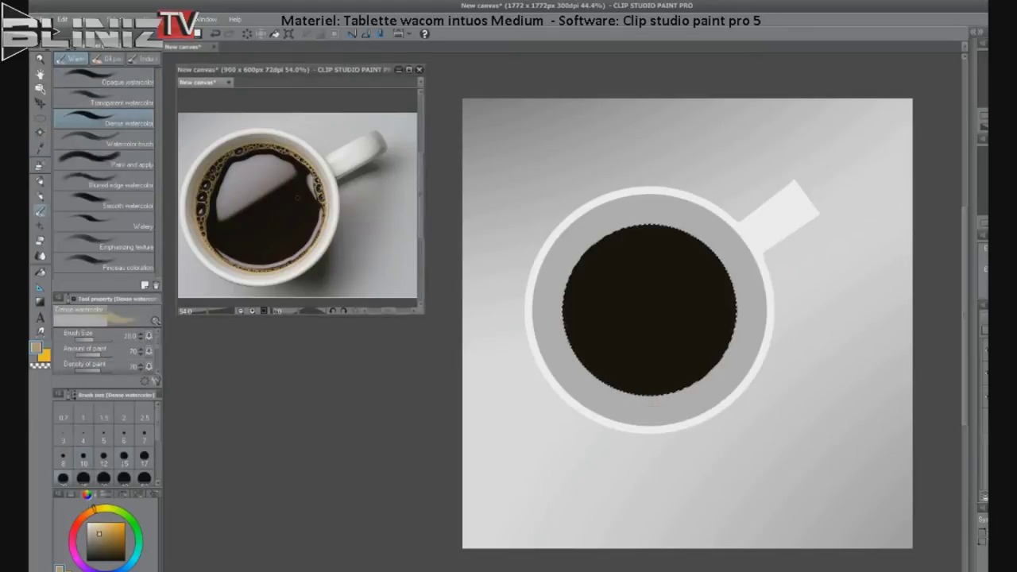
pyautogui.press(']')
pyautogui.moveTo(572, 254)
pyautogui.mouseDown()
pyautogui.moveTo(603, 389)
pyautogui.moveTo(683, 232)
pyautogui.moveTo(732, 341)
pyautogui.moveTo(611, 389)
pyautogui.moveTo(735, 294)
pyautogui.mouseUp()
pyautogui.hotkey('ctrl', 'd')
# Step: Paint a white reflection across the coffee's upper half and blend it smooth
pyautogui.click(103, 82)
pyautogui.moveTo(619, 252)
pyautogui.mouseDown()
pyautogui.moveTo(594, 338)
pyautogui.moveTo(681, 278)
pyautogui.mouseUp()
pyautogui.moveTo(618, 248)
pyautogui.mouseDown()
pyautogui.moveTo(685, 259)
pyautogui.moveTo(725, 306)
pyautogui.mouseUp()
pyautogui.moveTo(591, 381); pyautogui.dragTo(724, 318)
pyautogui.moveTo(596, 333)
pyautogui.mouseDown()
pyautogui.moveTo(683, 254)
pyautogui.moveTo(596, 302)
pyautogui.mouseUp()
pyautogui.press('j')
pyautogui.moveTo(629, 256)
pyautogui.mouseDown()
pyautogui.moveTo(693, 265)
pyautogui.moveTo(691, 302)
pyautogui.moveTo(596, 344)
pyautogui.moveTo(596, 262)
pyautogui.mouseUp()
pyautogui.moveTo(592, 326)
pyautogui.mouseDown()
pyautogui.moveTo(683, 238)
pyautogui.moveTo(584, 309)
pyautogui.moveTo(611, 258)
pyautogui.mouseUp()
# Step: Erase the reflection's upper-left edge, leaving a dark band before the foam
pyautogui.press('e')
pyautogui.scroll(4, 588, 317)
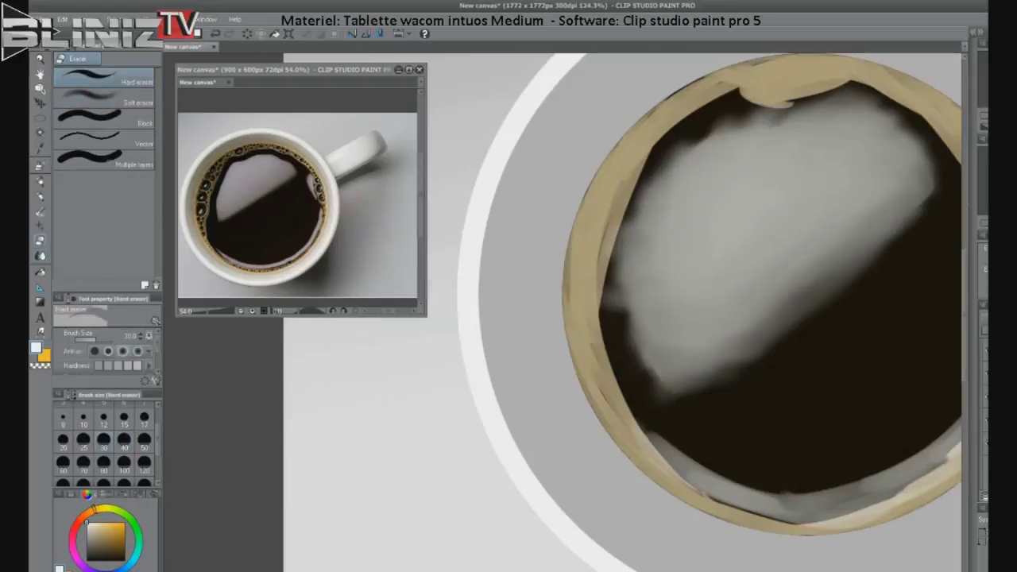
pyautogui.moveTo(622, 310)
pyautogui.mouseDown()
pyautogui.moveTo(647, 199)
pyautogui.moveTo(782, 123)
pyautogui.moveTo(933, 179)
pyautogui.mouseUp()
pyautogui.moveTo(906, 95)
pyautogui.mouseDown()
pyautogui.moveTo(675, 147)
pyautogui.moveTo(607, 306)
pyautogui.mouseUp()
pyautogui.click(103, 96)
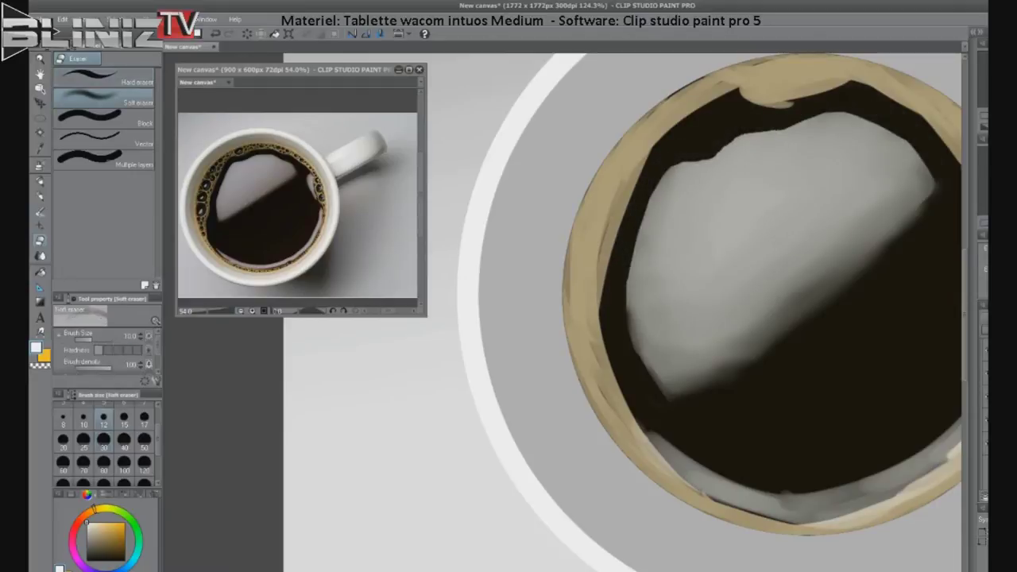
pyautogui.scroll(-3, 620, 310)
# Step: Lighten the reflection and its edges with light watercolour strokes
pyautogui.press('b')
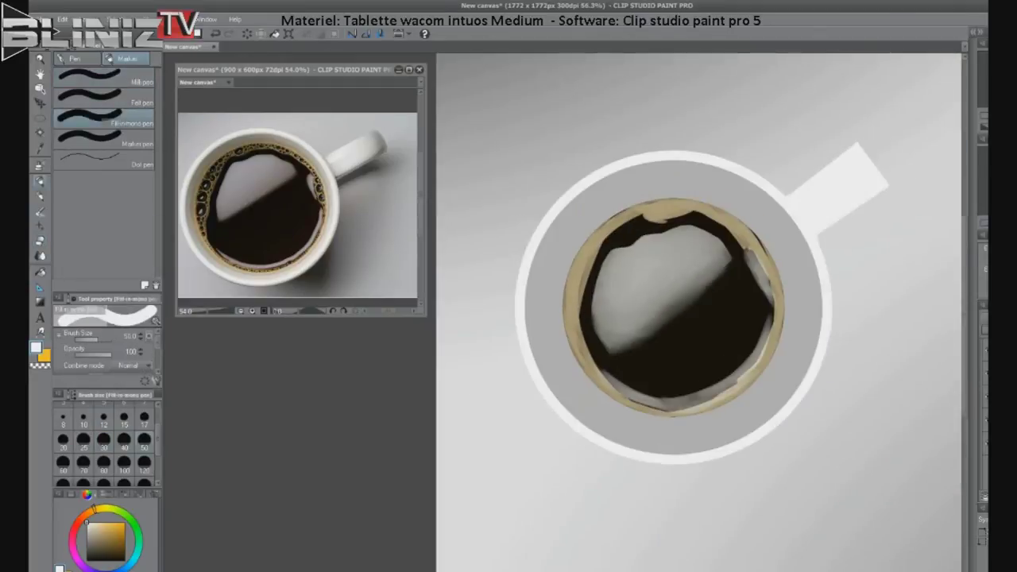
pyautogui.moveTo(628, 317); pyautogui.dragTo(691, 255)
pyautogui.moveTo(619, 270); pyautogui.dragTo(608, 318)
pyautogui.moveTo(706, 254); pyautogui.dragTo(611, 334)
# Step: Blend the reflection edges and the coffee's right and lower rim smooth
pyautogui.press('j')
pyautogui.moveTo(608, 266); pyautogui.dragTo(598, 334)
pyautogui.moveTo(684, 243); pyautogui.dragTo(714, 306)
pyautogui.moveTo(711, 270)
pyautogui.mouseDown()
pyautogui.moveTo(645, 333)
pyautogui.moveTo(605, 349)
pyautogui.mouseUp()
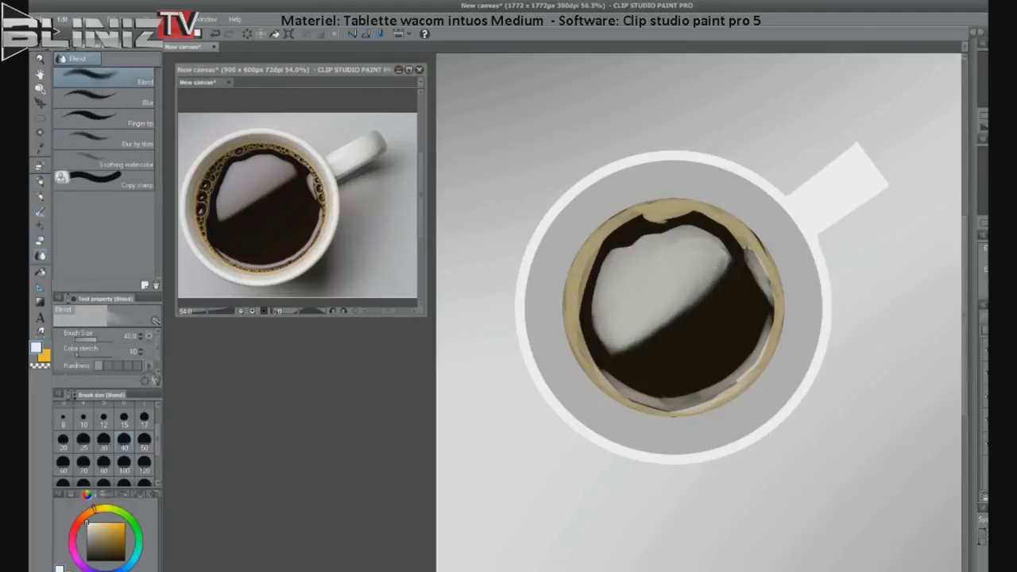
pyautogui.moveTo(759, 258); pyautogui.dragTo(751, 369)
pyautogui.moveTo(607, 389); pyautogui.dragTo(727, 397)
# Step: Add pale transparent-watercolour highlights along the coffee's right and bottom inner rim
pyautogui.press('b')
pyautogui.moveTo(766, 254)
pyautogui.mouseDown()
pyautogui.moveTo(715, 397)
pyautogui.moveTo(767, 282)
pyautogui.moveTo(751, 306)
pyautogui.moveTo(750, 358)
pyautogui.mouseUp()
pyautogui.moveTo(595, 370)
pyautogui.mouseDown()
pyautogui.moveTo(669, 402)
pyautogui.moveTo(710, 393)
pyautogui.moveTo(647, 391)
pyautogui.mouseUp()
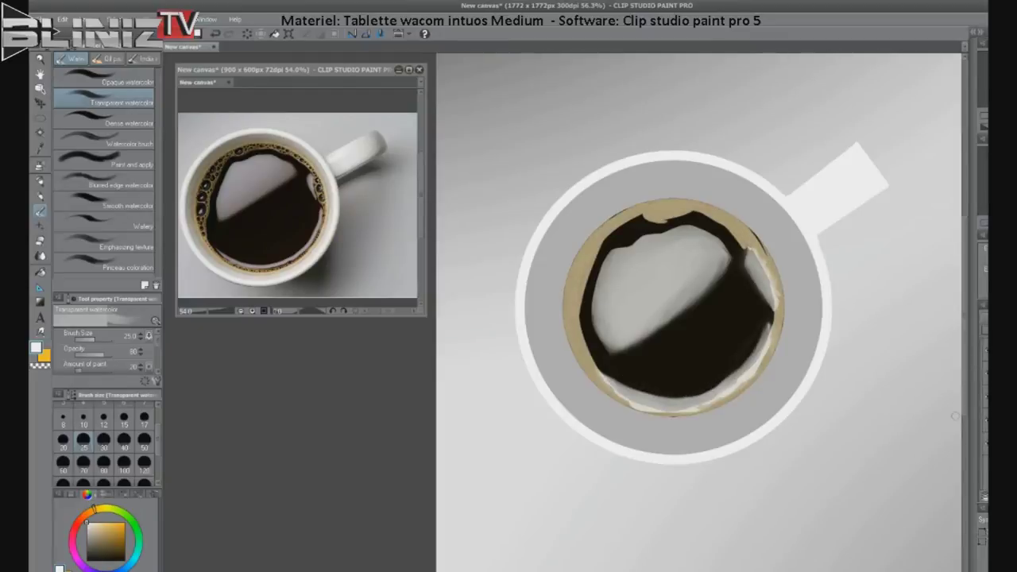
pyautogui.scroll(3, 567, 320)
pyautogui.click(103, 79)
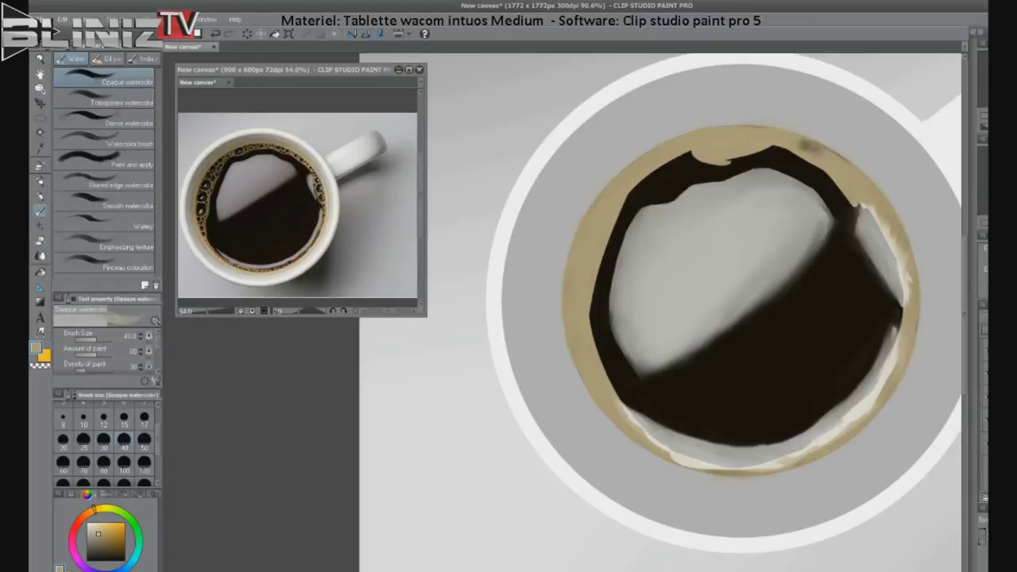
pyautogui.press('e')
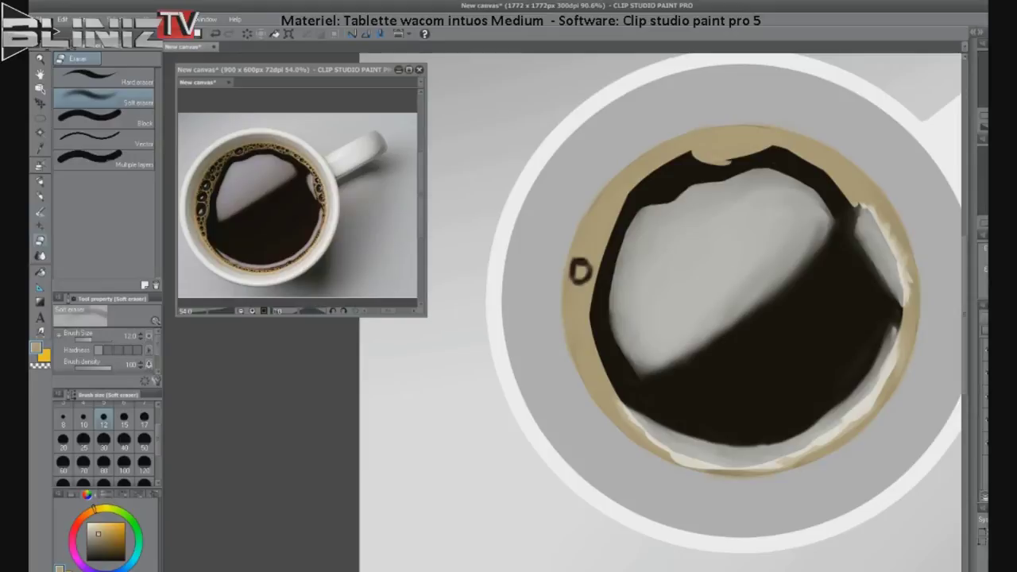
# Step: Erase stray spots on the foam ring and paint dark bubbles along it
pyautogui.moveTo(583, 242); pyautogui.dragTo(579, 276)
pyautogui.click(95, 77)
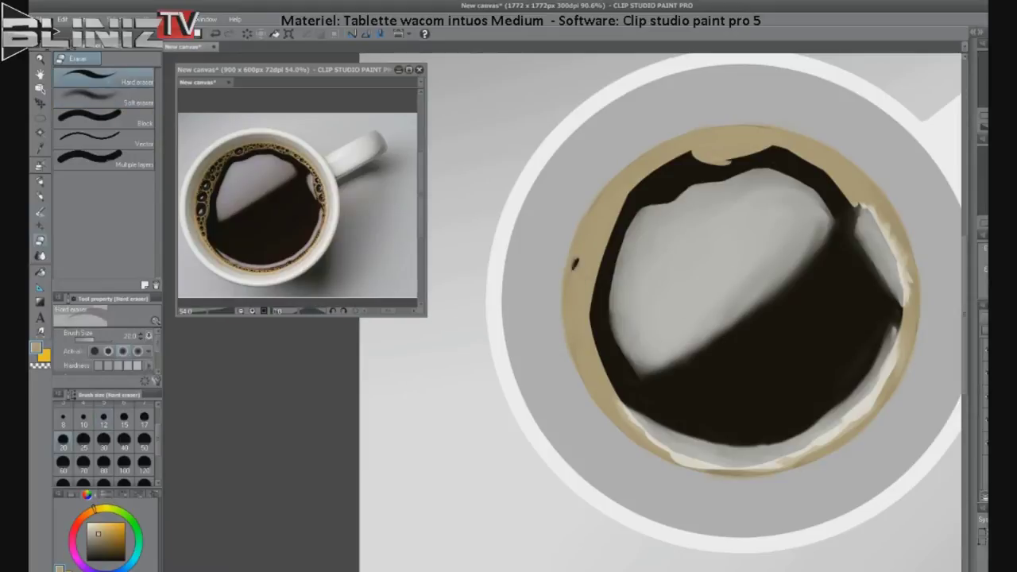
pyautogui.scroll(5, 298, 199)
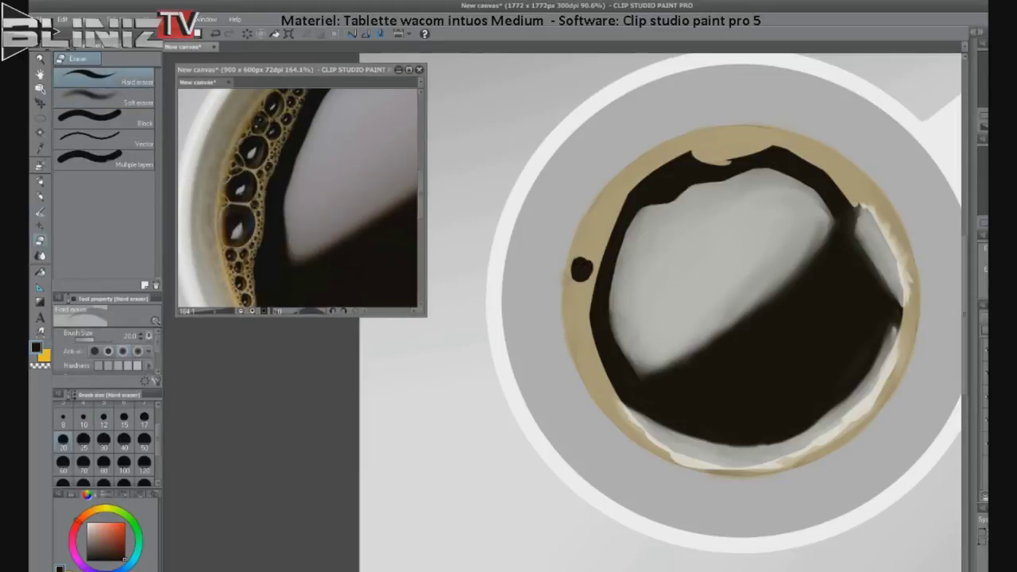
pyautogui.moveTo(586, 246); pyautogui.dragTo(586, 237)
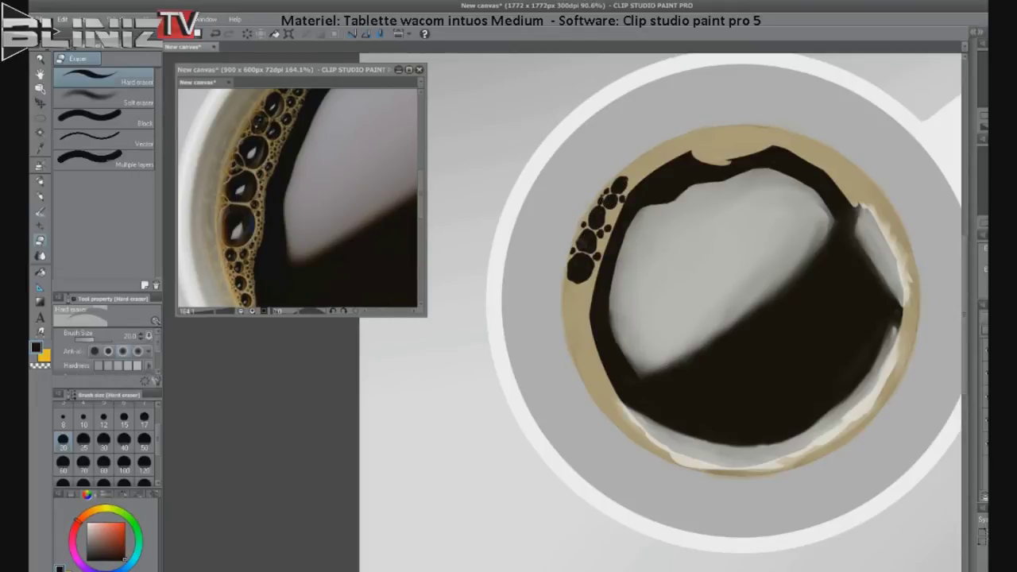
pyautogui.press('[')
pyautogui.press('[')
pyautogui.press('[')
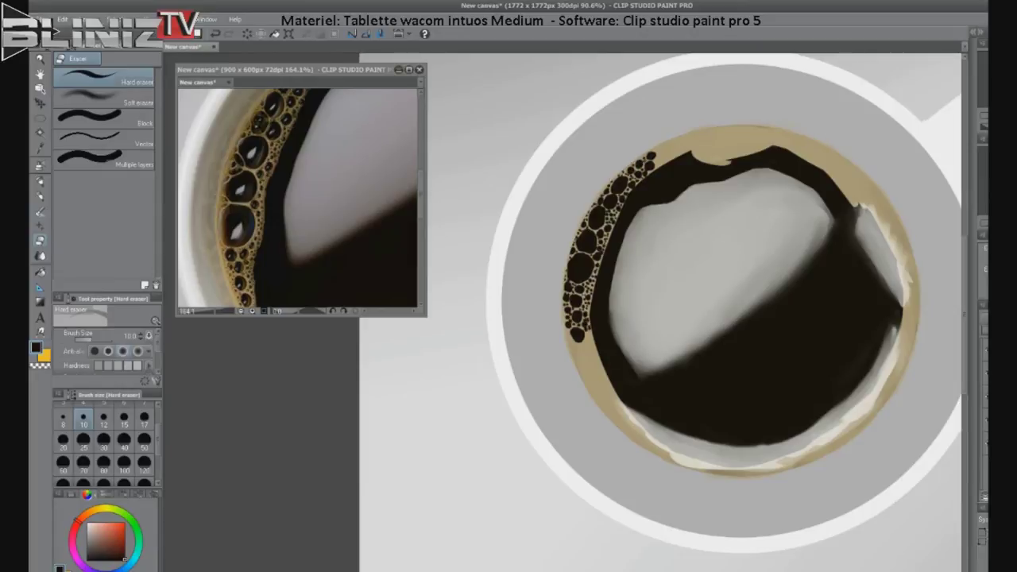
# Step: Add tiny white highlights to the bubbles with a halved watercolour brush
pyautogui.press('b')
pyautogui.click(581, 269)
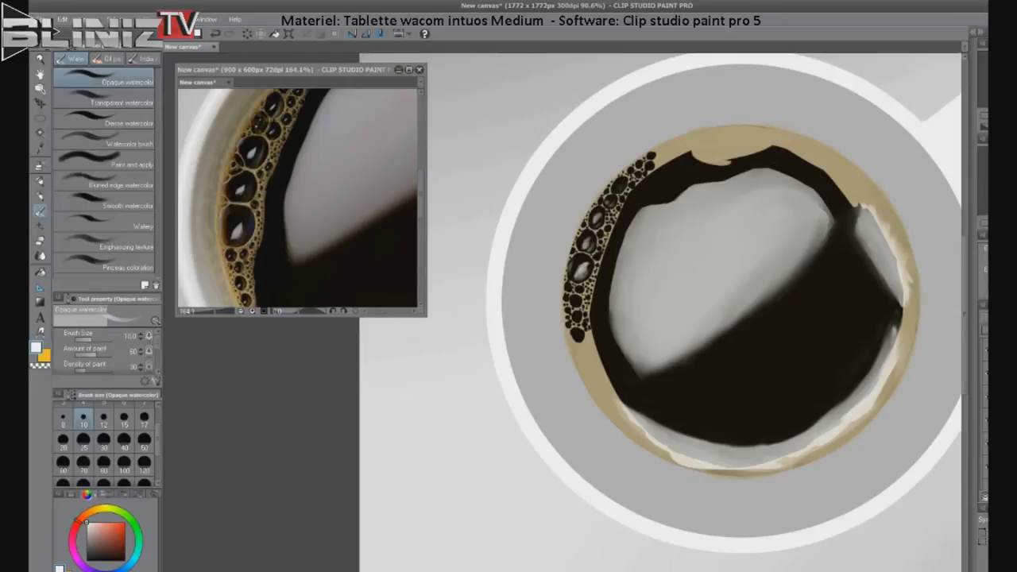
pyautogui.press('[')
pyautogui.press('[')
pyautogui.press('[')
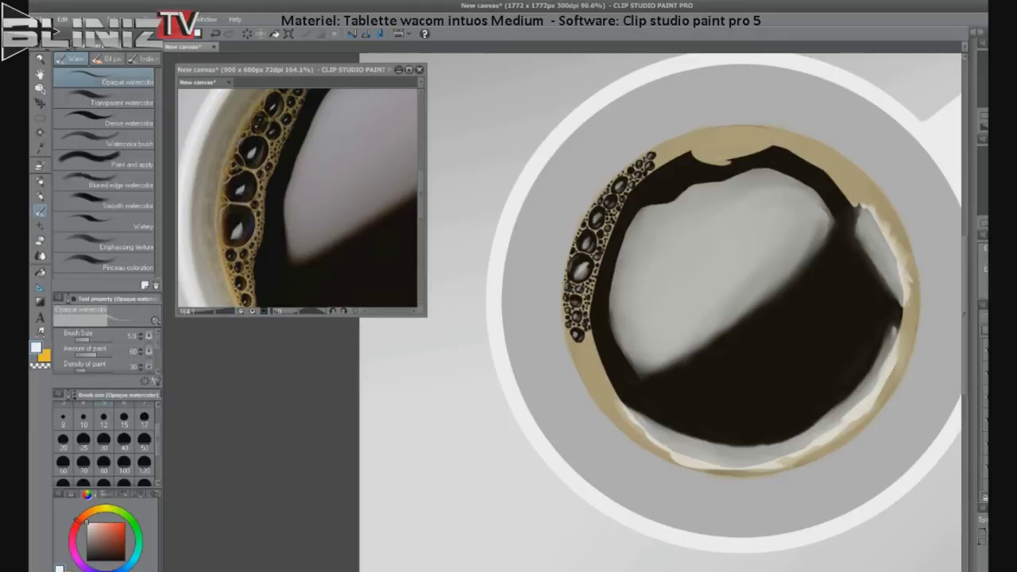
pyautogui.click(103, 101)
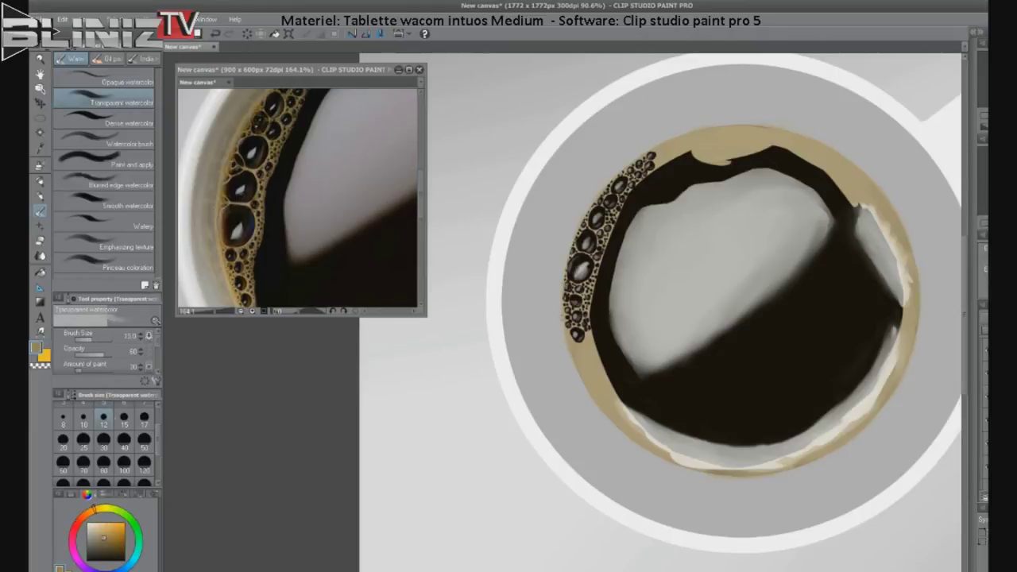
# Step: Darken the coffee along the inner bubble edge with dark brown watercolour strokes
pyautogui.click(104, 122)
pyautogui.scroll(3, 624, 196)
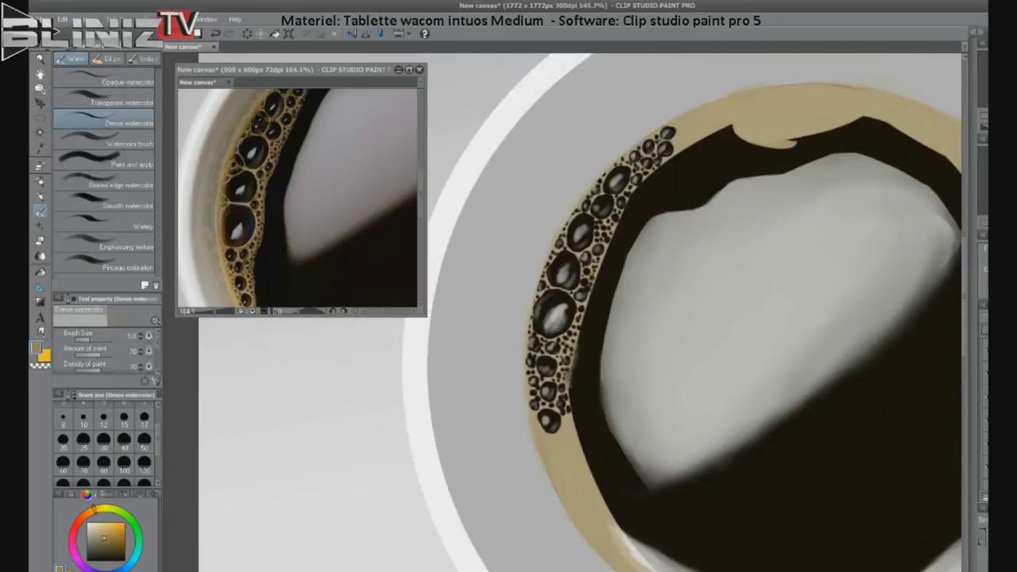
pyautogui.keyDown('alt'); pyautogui.click(572, 373); pyautogui.keyUp('alt')
pyautogui.moveTo(574, 370); pyautogui.dragTo(568, 403)
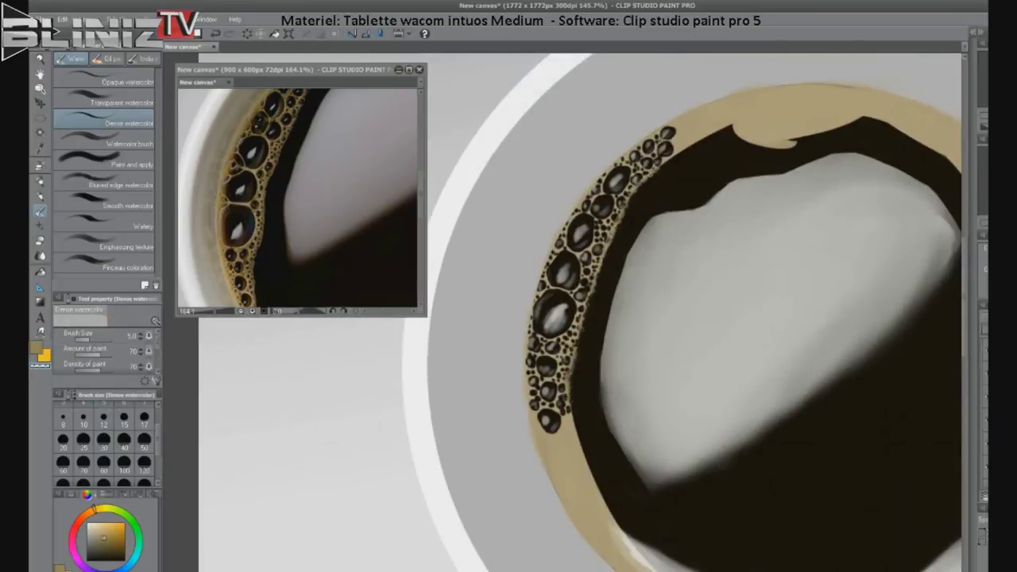
pyautogui.click(103, 101)
pyautogui.moveTo(569, 404); pyautogui.dragTo(632, 192)
pyautogui.moveTo(532, 358); pyautogui.dragTo(635, 151)
pyautogui.moveTo(548, 247)
pyautogui.mouseDown()
pyautogui.moveTo(526, 432)
pyautogui.moveTo(612, 167)
pyautogui.mouseUp()
pyautogui.press('e')
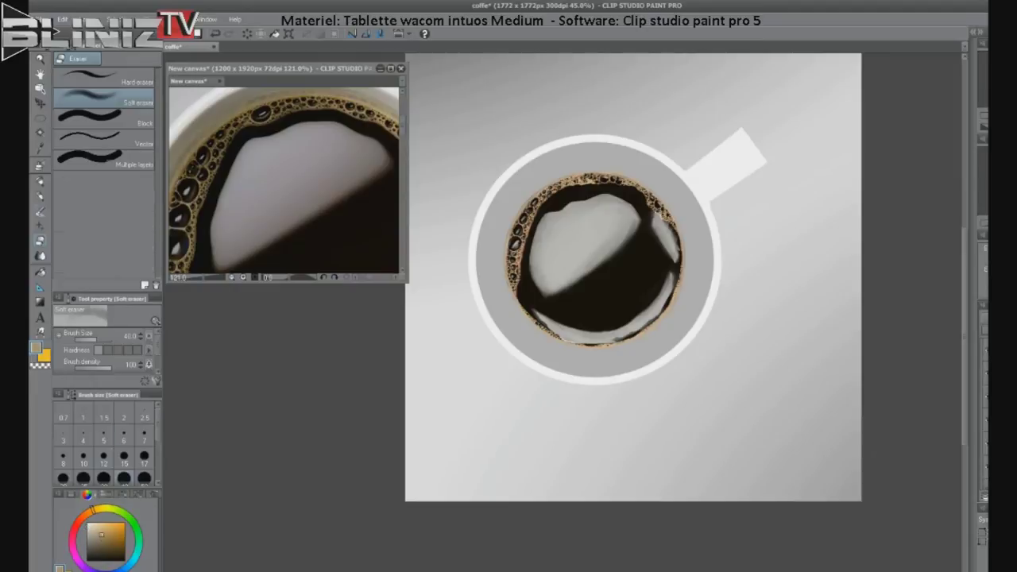
# Step: Drag the Hue/Saturation/Luminosity saturation lower to mute the coffee and foam colours
pyautogui.press('b')
pyautogui.scroll(5, 516, 230)
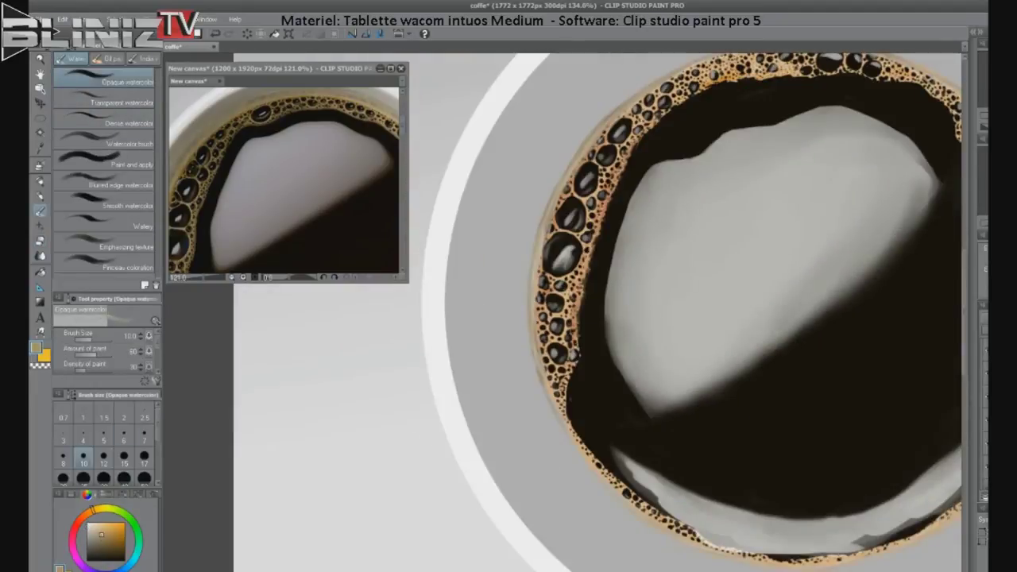
pyautogui.hotkey('ctrl', 'u')
pyautogui.moveTo(219, 94); pyautogui.dragTo(205, 90)
pyautogui.press('Return')
pyautogui.scroll(-3, 687, 309)
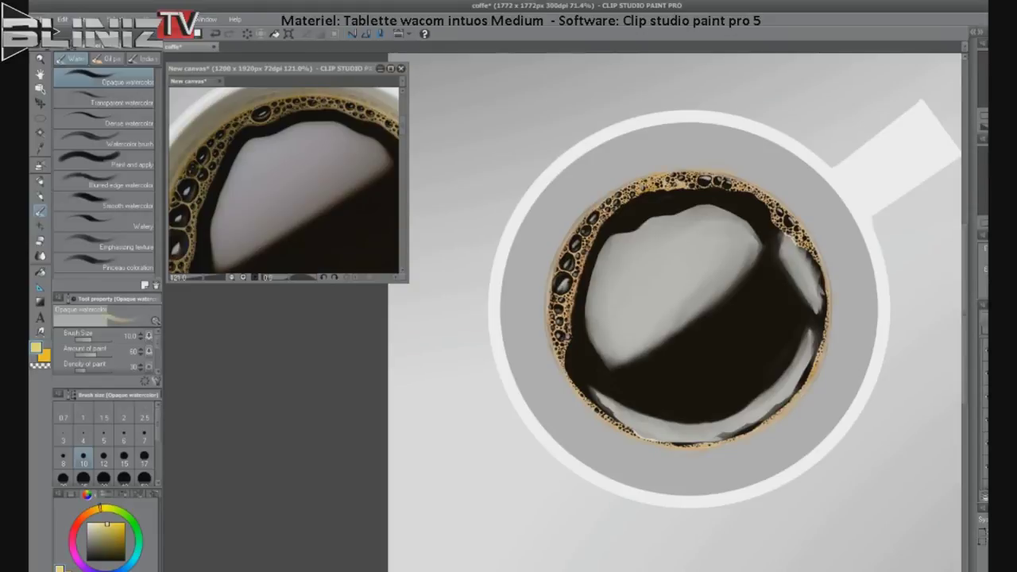
pyautogui.hotkey('ctrl', 'u')
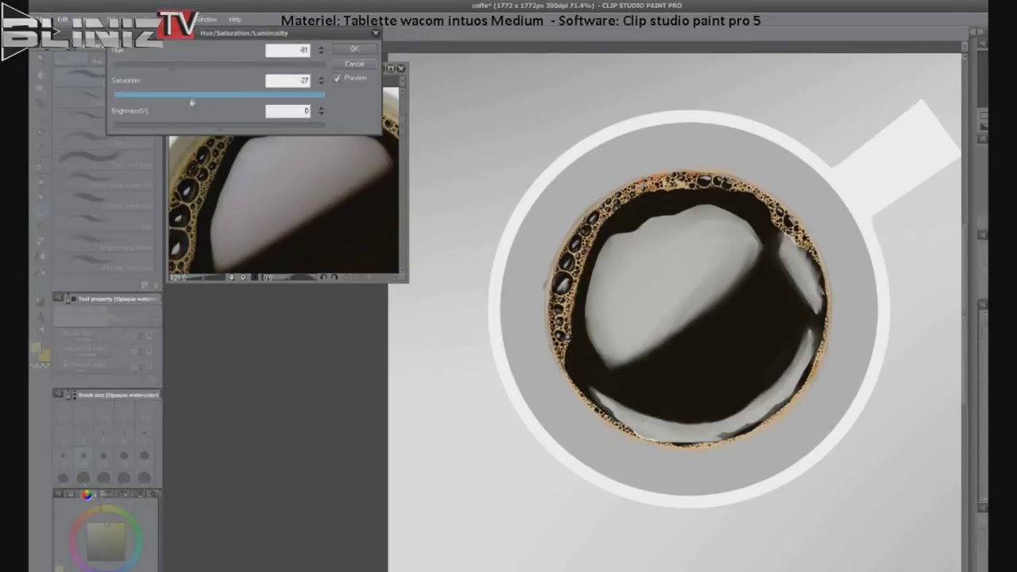
pyautogui.press('Escape')
pyautogui.press('j')
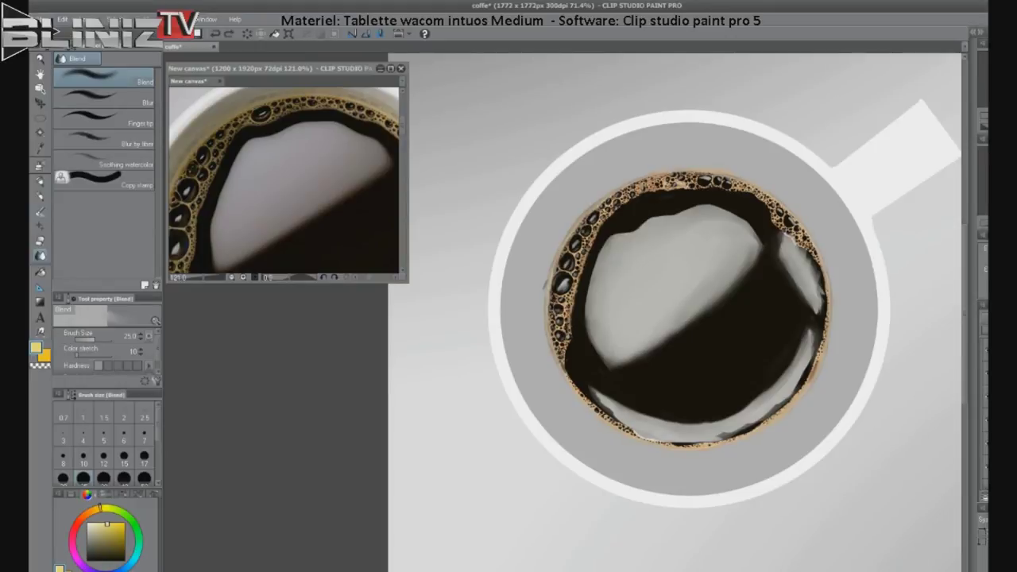
pyautogui.hotkey('ctrl', 'shift', 't')
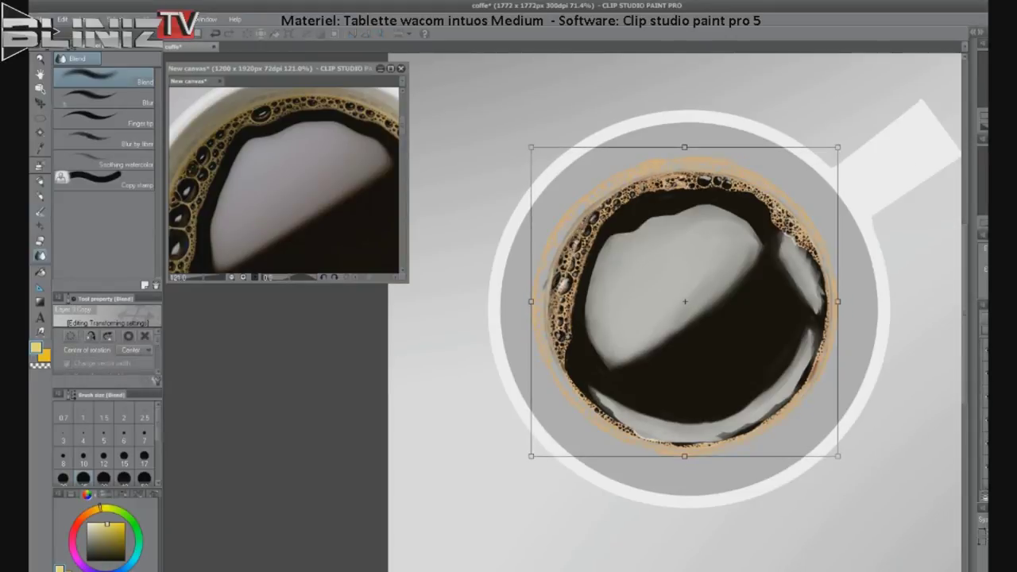
# Step: Commit the coffee layer transform and apply new hue and saturation values
pyautogui.press('Return')
pyautogui.click(62, 18)
pyautogui.click(270, 230)
pyautogui.press('Return')
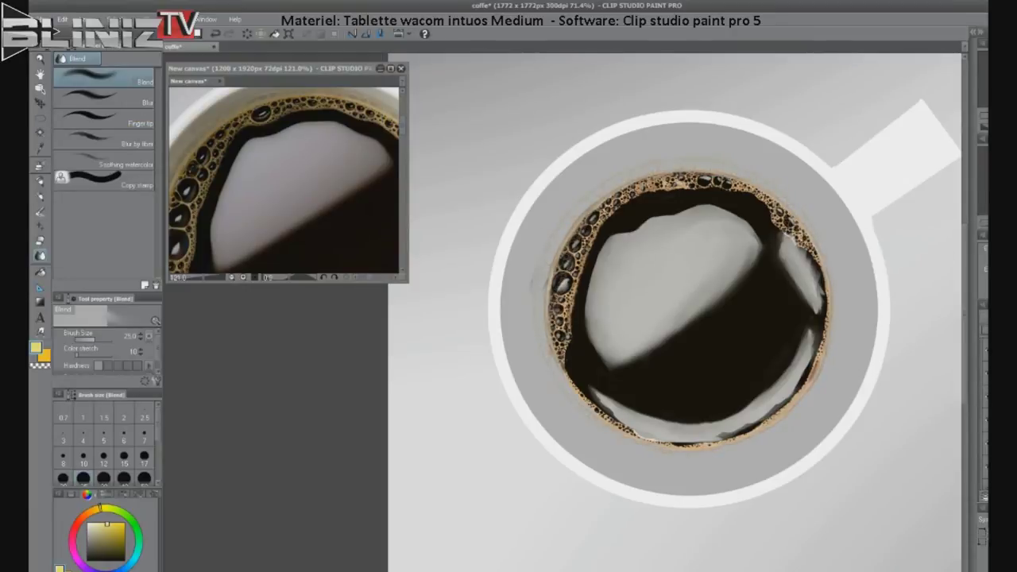
# Step: Smooth the coffee's lower and right rim, blending the right reflection into the dark
pyautogui.moveTo(594, 397)
pyautogui.mouseDown()
pyautogui.moveTo(659, 442)
pyautogui.moveTo(815, 346)
pyautogui.mouseUp()
pyautogui.moveTo(661, 436); pyautogui.dragTo(715, 446)
pyautogui.moveTo(818, 235)
pyautogui.mouseDown()
pyautogui.moveTo(788, 278)
pyautogui.moveTo(780, 259)
pyautogui.moveTo(810, 340)
pyautogui.moveTo(761, 421)
pyautogui.mouseUp()
pyautogui.moveTo(806, 267); pyautogui.dragTo(801, 294)
pyautogui.moveTo(761, 231); pyautogui.dragTo(736, 274)
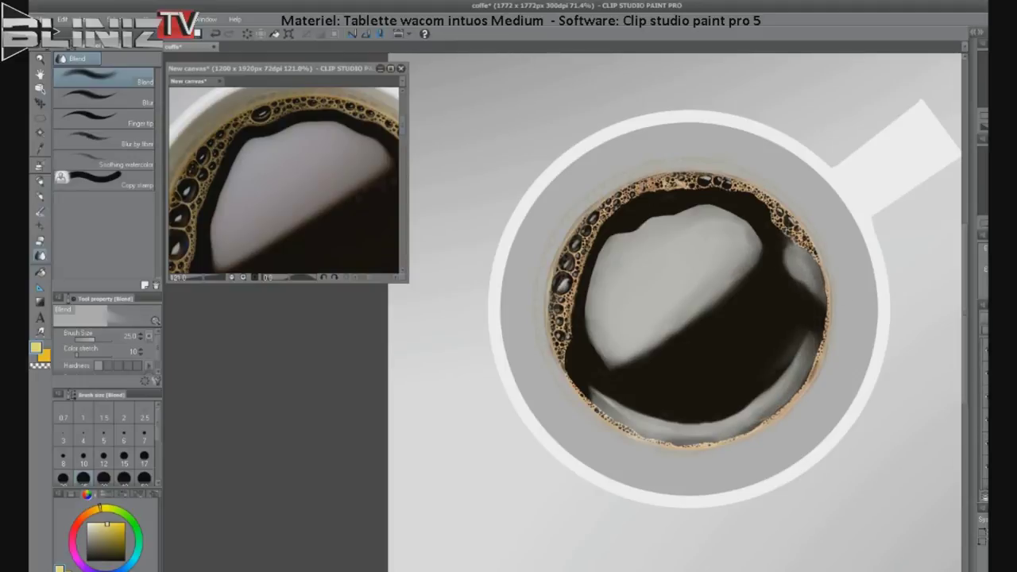
# Step: Shade brown and dark tones below the reflection, narrowing the brush to size 20
pyautogui.press('b')
pyautogui.moveTo(753, 251); pyautogui.dragTo(629, 352)
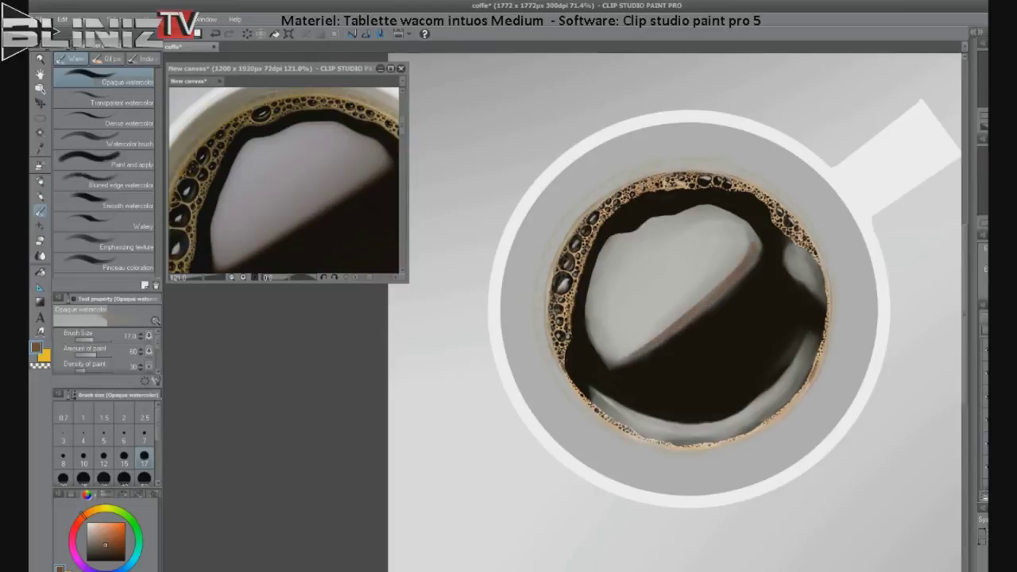
pyautogui.click(103, 102)
pyautogui.moveTo(603, 248)
pyautogui.mouseDown()
pyautogui.moveTo(715, 334)
pyautogui.moveTo(604, 309)
pyautogui.mouseUp()
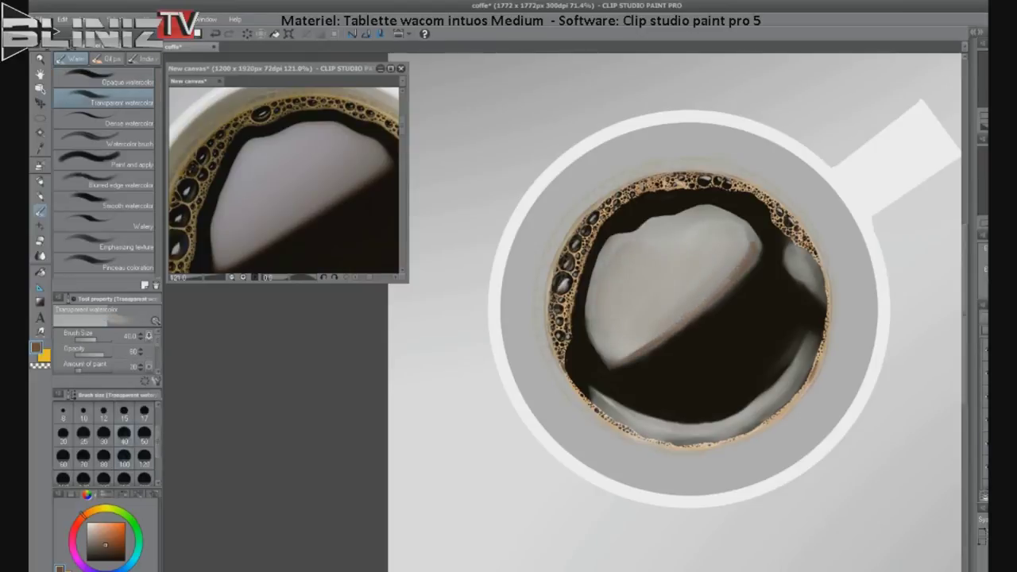
pyautogui.moveTo(703, 295); pyautogui.dragTo(652, 339)
pyautogui.moveTo(621, 429); pyautogui.dragTo(764, 388)
pyautogui.moveTo(820, 262)
pyautogui.mouseDown()
pyautogui.moveTo(787, 309)
pyautogui.moveTo(820, 310)
pyautogui.mouseUp()
pyautogui.click(63, 433)
pyautogui.moveTo(714, 302); pyautogui.dragTo(636, 350)
pyautogui.moveTo(731, 286); pyautogui.dragTo(651, 337)
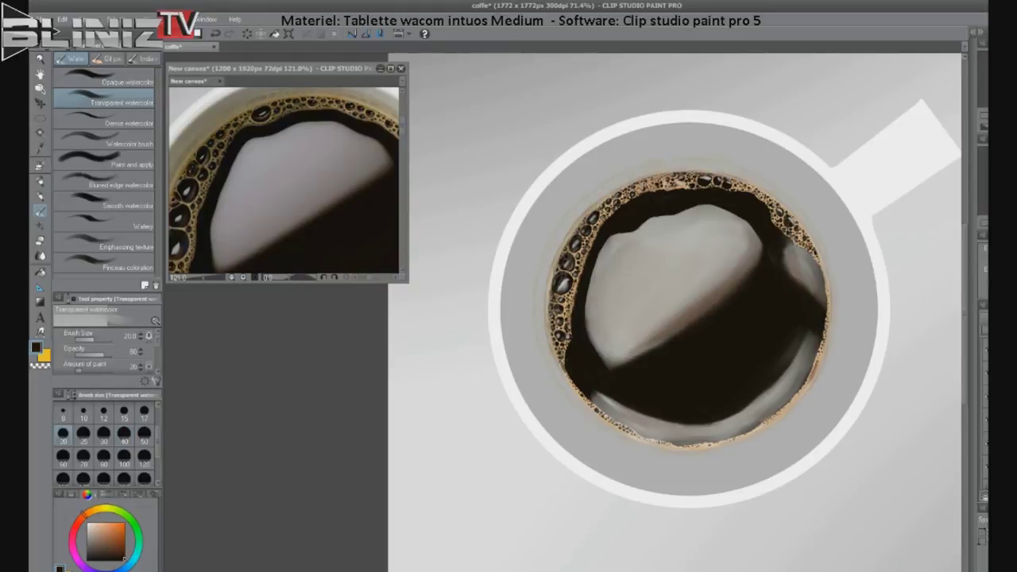
# Step: Blend the reflection's lower and left edges at sizes 30 and 50, then grey the left wall
pyautogui.press('j')
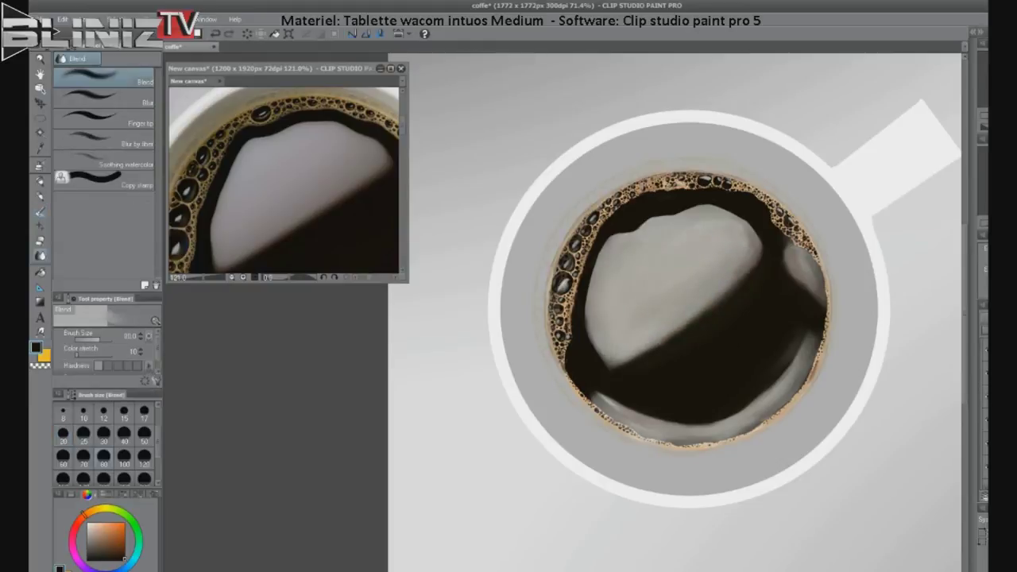
pyautogui.moveTo(731, 282); pyautogui.dragTo(643, 346)
pyautogui.moveTo(596, 252)
pyautogui.mouseDown()
pyautogui.moveTo(603, 300)
pyautogui.moveTo(588, 306)
pyautogui.mouseUp()
pyautogui.click(103, 433)
pyautogui.moveTo(731, 279)
pyautogui.mouseDown()
pyautogui.moveTo(624, 362)
pyautogui.moveTo(635, 335)
pyautogui.moveTo(603, 362)
pyautogui.mouseUp()
pyautogui.click(144, 432)
pyautogui.moveTo(278, 175); pyautogui.dragTo(288, 209)
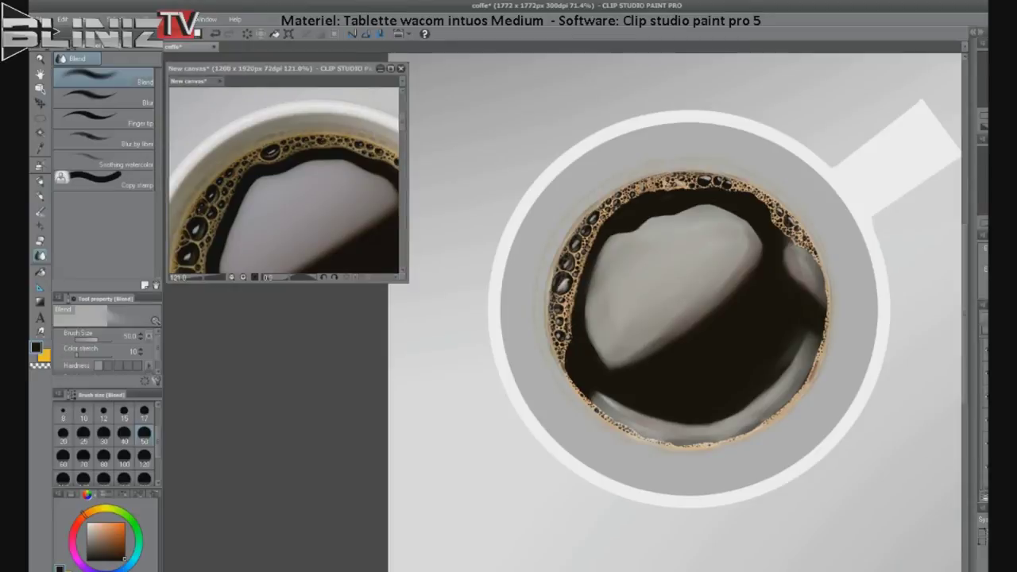
pyautogui.press('b')
pyautogui.moveTo(572, 171); pyautogui.dragTo(525, 374)
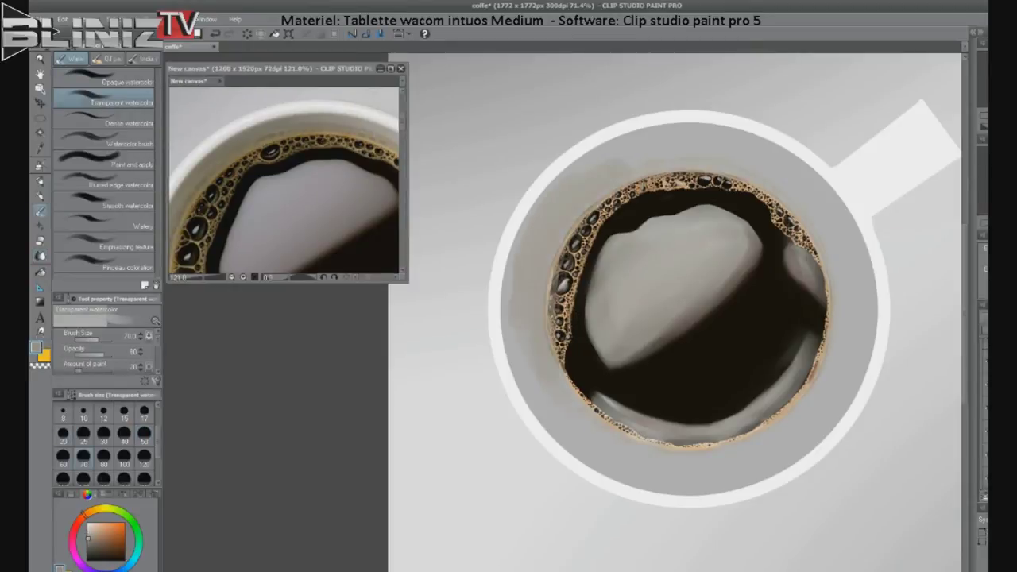
# Step: Shade the cup's inner rim and upper-right inner wall soft grey
pyautogui.moveTo(524, 333); pyautogui.dragTo(683, 468)
pyautogui.scroll(-2, 286, 182)
pyautogui.moveTo(556, 175)
pyautogui.mouseDown()
pyautogui.moveTo(517, 302)
pyautogui.moveTo(548, 421)
pyautogui.mouseUp()
pyautogui.moveTo(556, 214); pyautogui.dragTo(667, 139)
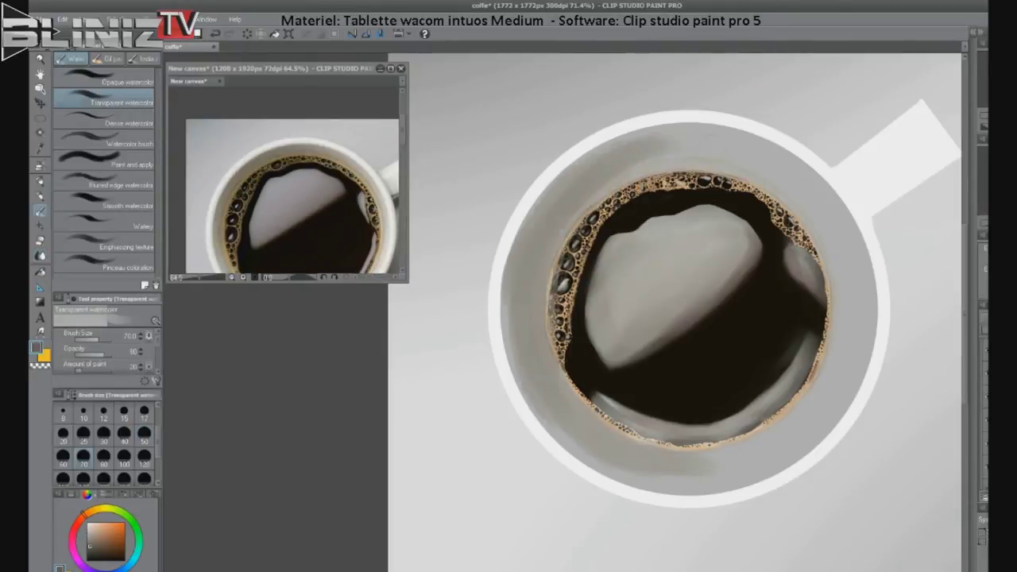
pyautogui.moveTo(628, 171)
pyautogui.mouseDown()
pyautogui.moveTo(787, 159)
pyautogui.moveTo(842, 317)
pyautogui.mouseUp()
pyautogui.moveTo(286, 206); pyautogui.dragTo(270, 159)
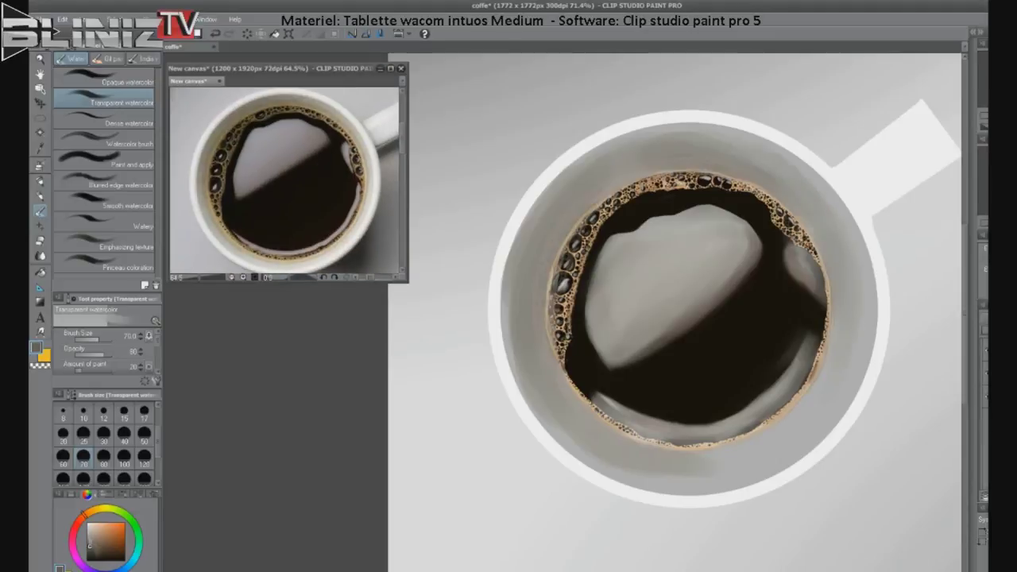
pyautogui.moveTo(794, 175); pyautogui.dragTo(858, 428)
# Step: At brush size 40, paint light grey along the right, lower and upper inner wall
pyautogui.click(123, 433)
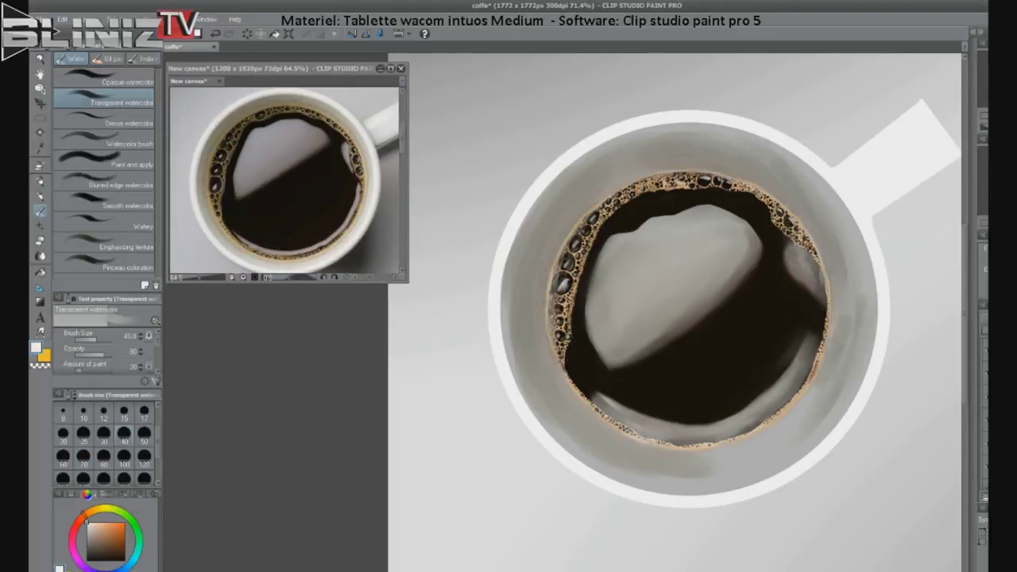
pyautogui.moveTo(826, 318); pyautogui.dragTo(842, 397)
pyautogui.moveTo(834, 341); pyautogui.dragTo(786, 436)
pyautogui.moveTo(580, 432); pyautogui.dragTo(667, 469)
pyautogui.moveTo(604, 453); pyautogui.dragTo(810, 437)
pyautogui.moveTo(786, 472); pyautogui.dragTo(683, 459)
pyautogui.moveTo(556, 405); pyautogui.dragTo(675, 459)
pyautogui.moveTo(604, 457); pyautogui.dragTo(687, 453)
pyautogui.moveTo(707, 171)
pyautogui.mouseDown()
pyautogui.moveTo(799, 159)
pyautogui.moveTo(861, 266)
pyautogui.mouseUp()
# Step: At size 25, add grey to the inner wall and cover the white outer rim
pyautogui.click(83, 433)
pyautogui.moveTo(541, 216); pyautogui.dragTo(525, 251)
pyautogui.moveTo(553, 338); pyautogui.dragTo(513, 415)
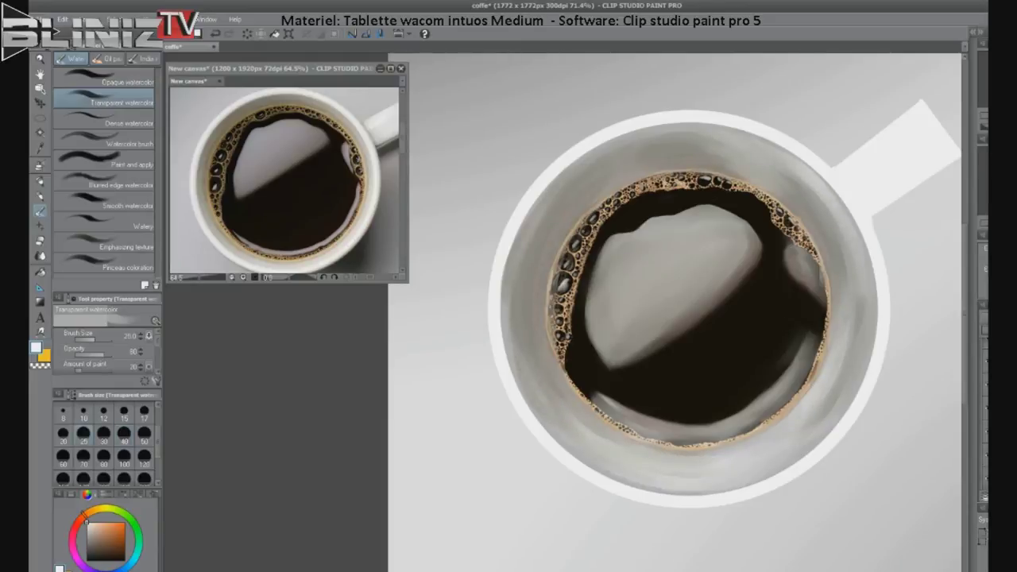
pyautogui.moveTo(515, 200); pyautogui.dragTo(509, 433)
pyautogui.moveTo(517, 378); pyautogui.dragTo(655, 502)
pyautogui.moveTo(524, 219)
pyautogui.mouseDown()
pyautogui.moveTo(635, 123)
pyautogui.moveTo(834, 182)
pyautogui.moveTo(874, 444)
pyautogui.mouseUp()
# Step: Shade the cup handle grey
pyautogui.moveTo(953, 214); pyautogui.dragTo(870, 123)
pyautogui.moveTo(925, 103); pyautogui.dragTo(838, 178)
pyautogui.moveTo(715, 238); pyautogui.dragTo(551, 330)
pyautogui.press('e')
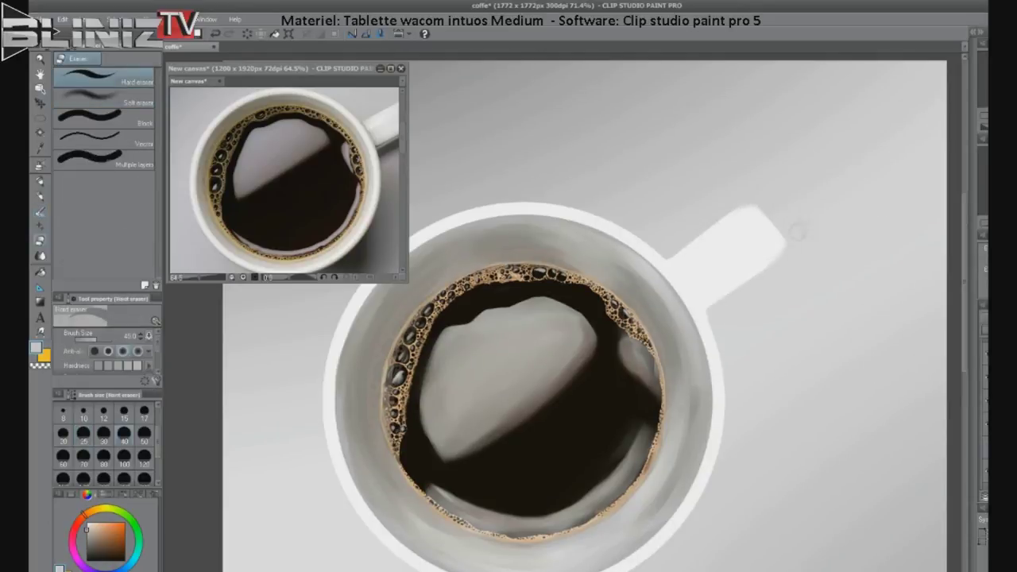
# Step: Erase the stark white outer rim and paint bright highlights on the upper-left and lower-left rim
pyautogui.hotkey('ctrl', 'z')
pyautogui.moveTo(774, 230); pyautogui.dragTo(719, 290)
pyautogui.press('b')
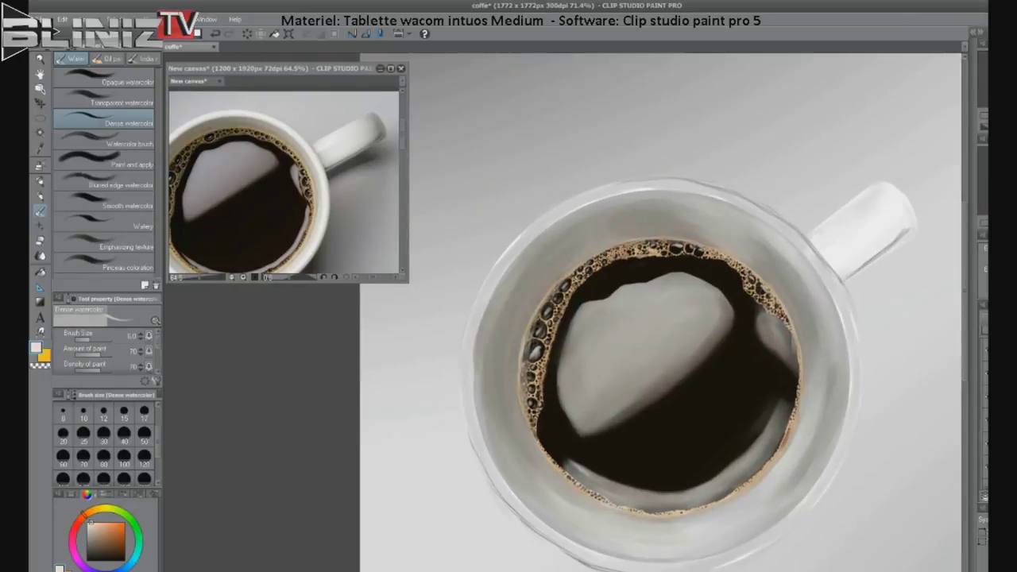
pyautogui.moveTo(477, 333)
pyautogui.mouseDown()
pyautogui.moveTo(548, 227)
pyautogui.moveTo(631, 194)
pyautogui.mouseUp()
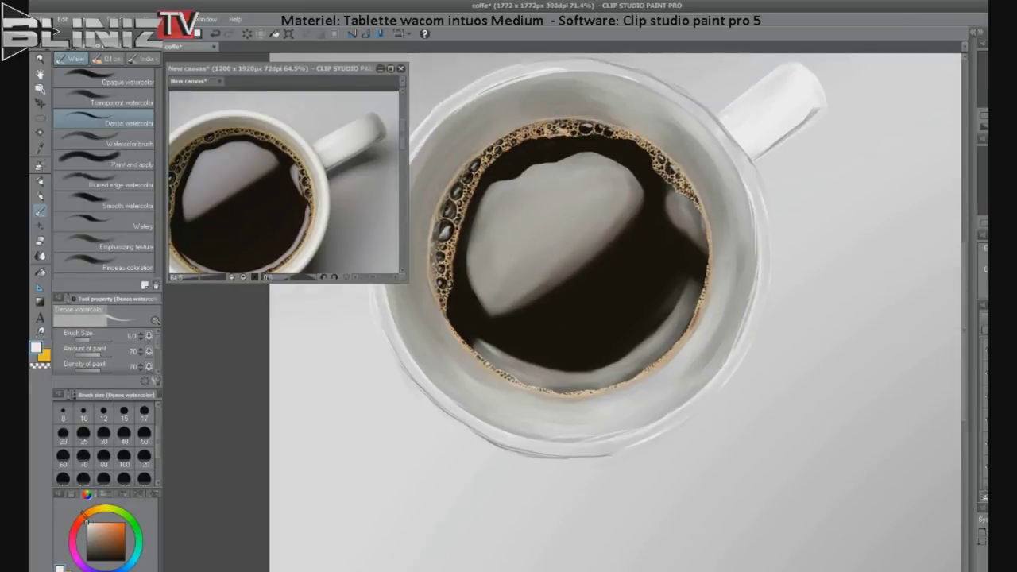
pyautogui.click(103, 77)
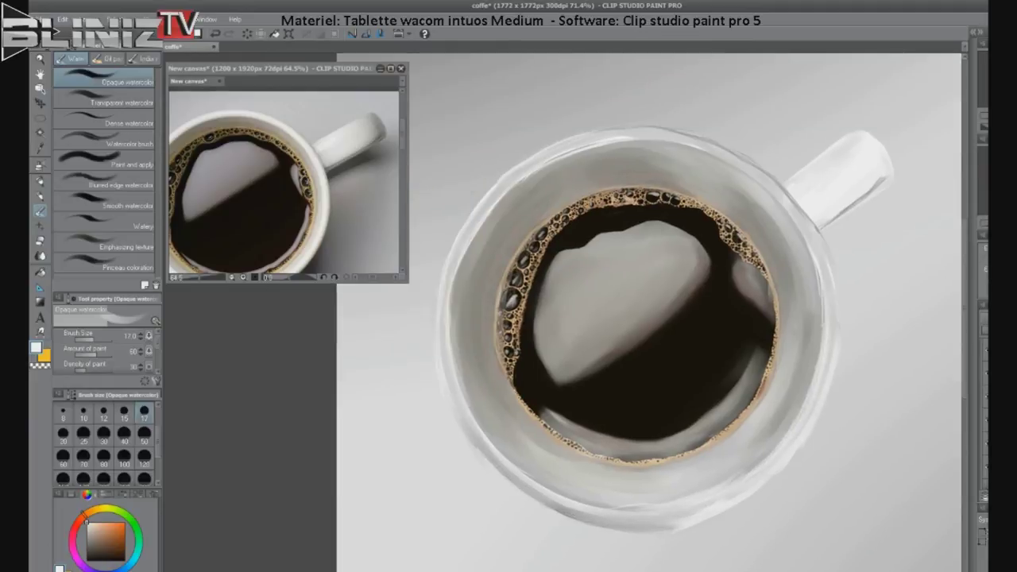
pyautogui.moveTo(460, 375); pyautogui.dragTo(588, 492)
# Step: Highlight the top rim and right side, shade under the handle, and auto-select the cup and handle
pyautogui.moveTo(524, 181)
pyautogui.mouseDown()
pyautogui.moveTo(591, 146)
pyautogui.moveTo(718, 141)
pyautogui.mouseUp()
pyautogui.moveTo(811, 243); pyautogui.dragTo(818, 364)
pyautogui.moveTo(781, 183)
pyautogui.mouseDown()
pyautogui.moveTo(826, 246)
pyautogui.moveTo(877, 184)
pyautogui.mouseUp()
pyautogui.moveTo(803, 224); pyautogui.dragTo(861, 178)
pyautogui.press('j')
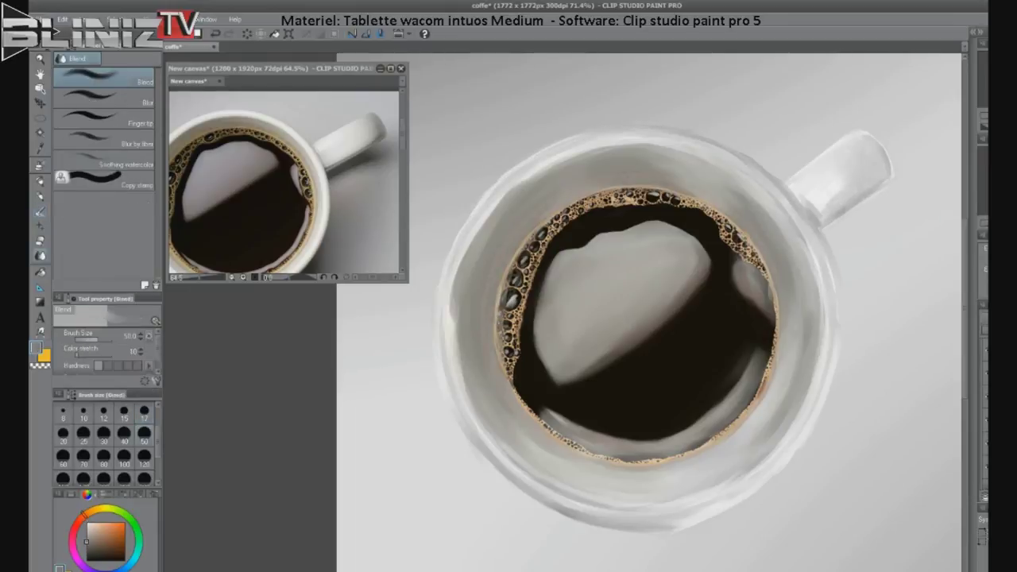
pyautogui.press('b')
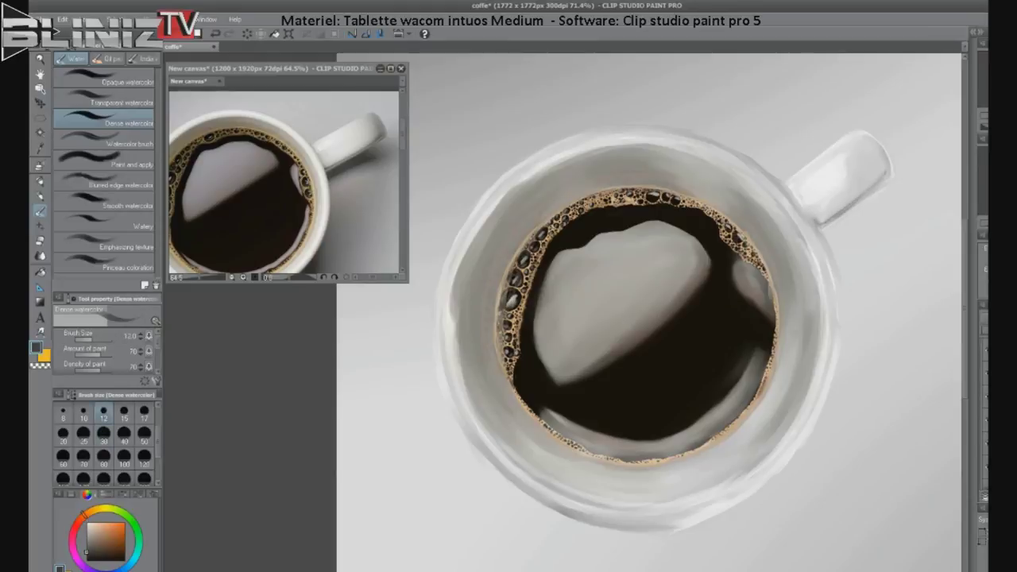
pyautogui.press('w')
pyautogui.click(476, 334)
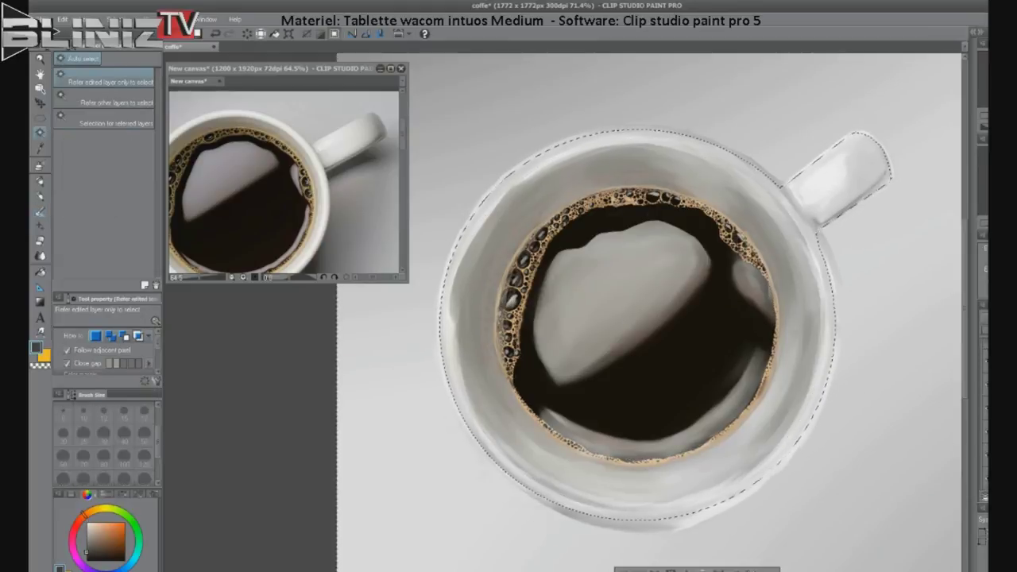
# Step: Paint grey strokes along the lower-left and lower outer rim and the upper-left inner rim
pyautogui.press('b')
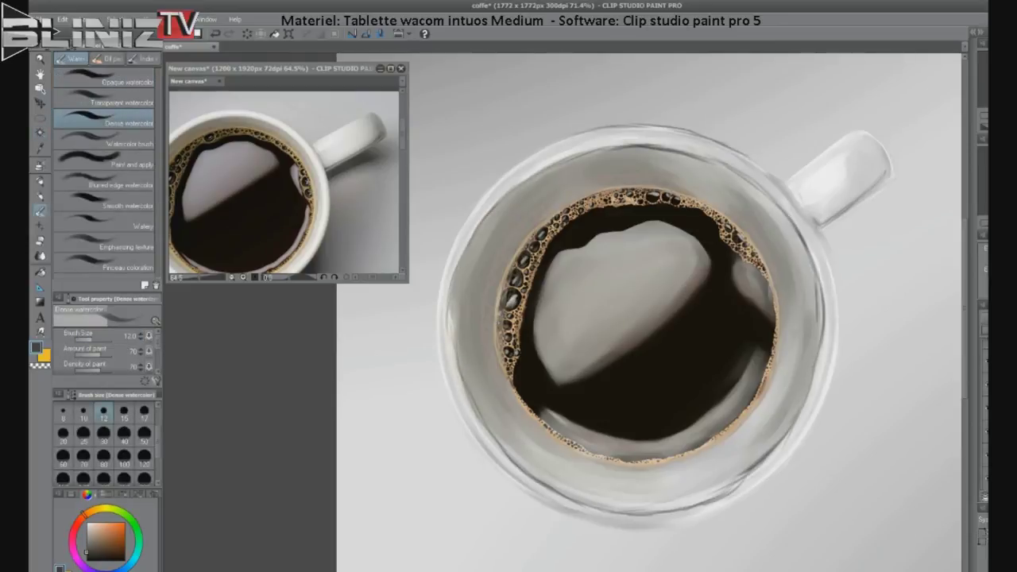
pyautogui.moveTo(449, 385); pyautogui.dragTo(632, 526)
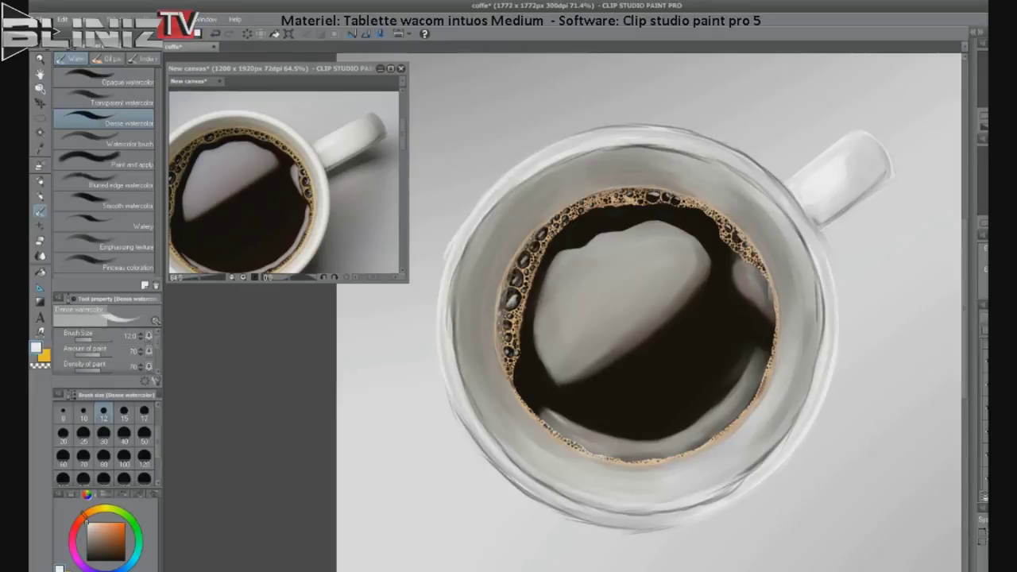
pyautogui.click(104, 102)
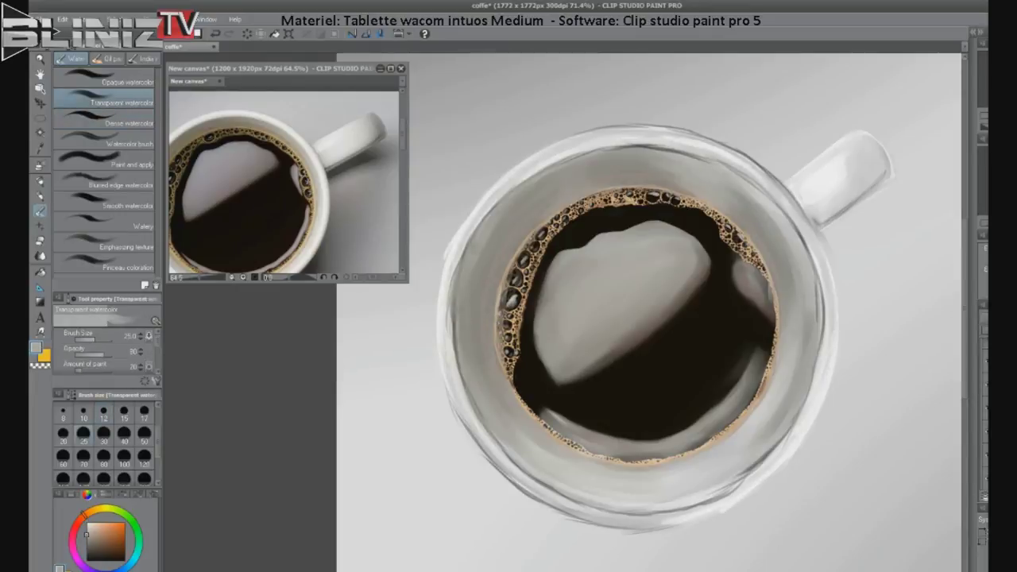
pyautogui.click(103, 77)
pyautogui.moveTo(561, 499); pyautogui.dragTo(747, 475)
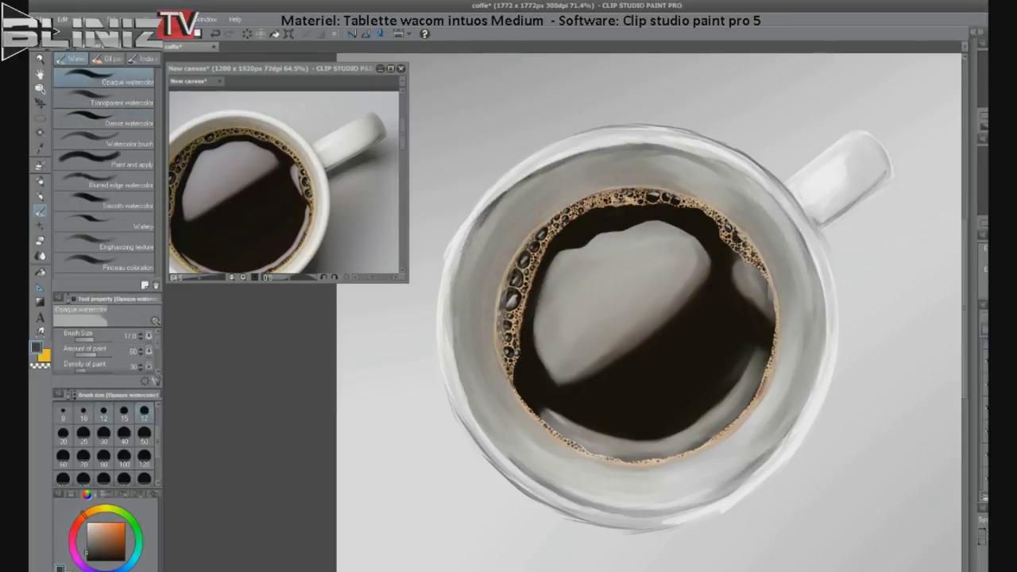
pyautogui.moveTo(493, 209); pyautogui.dragTo(607, 145)
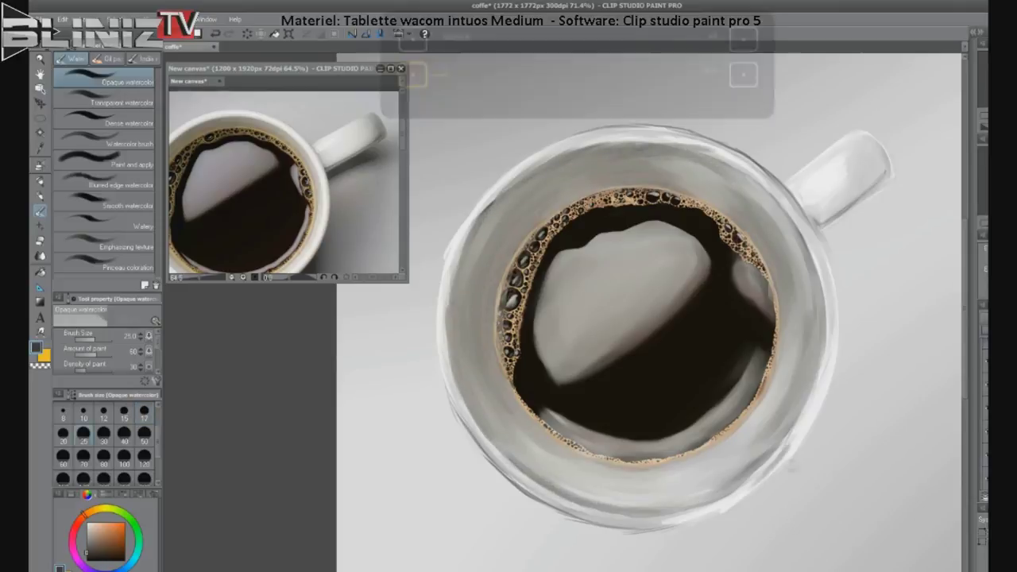
# Step: Add pale Transparent watercolor strokes along the lower-left outer rim
pyautogui.click(103, 101)
pyautogui.moveTo(440, 263)
pyautogui.mouseDown()
pyautogui.moveTo(438, 317)
pyautogui.moveTo(628, 520)
pyautogui.mouseUp()
pyautogui.click(103, 80)
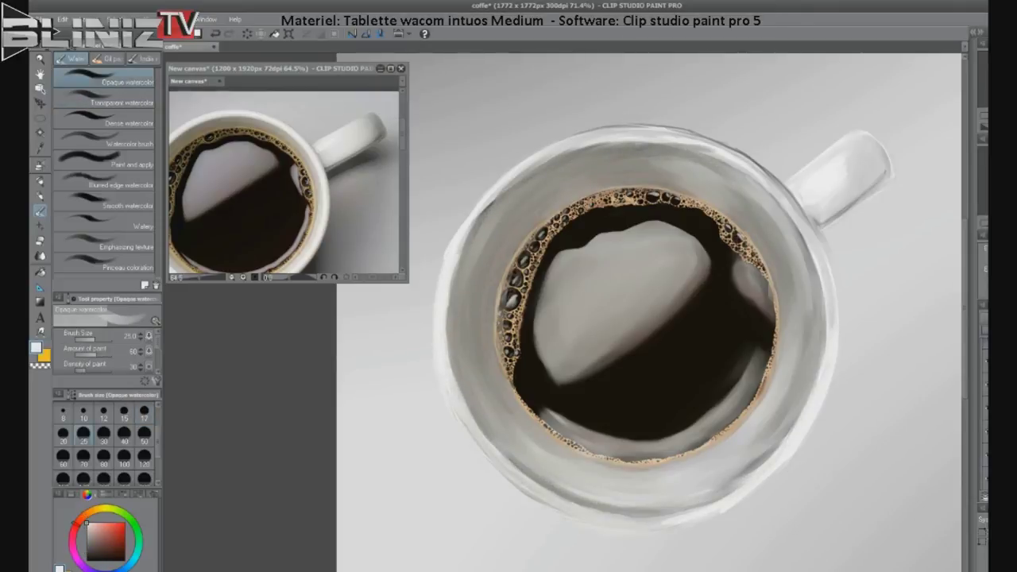
pyautogui.click(104, 122)
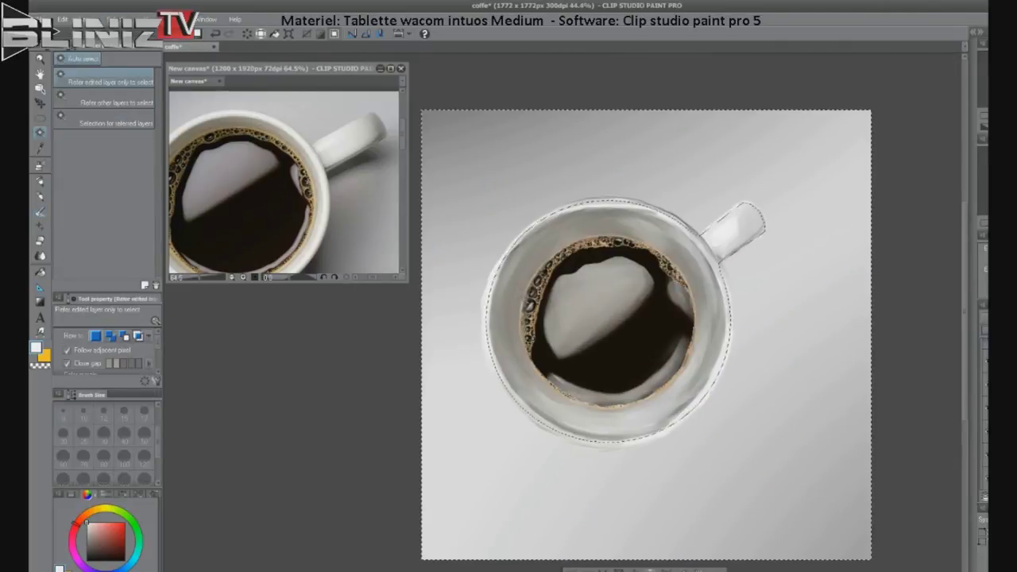
# Step: Shrink the cup selection inward to the inner rim, trying and undoing a dark fill
pyautogui.press('Return')
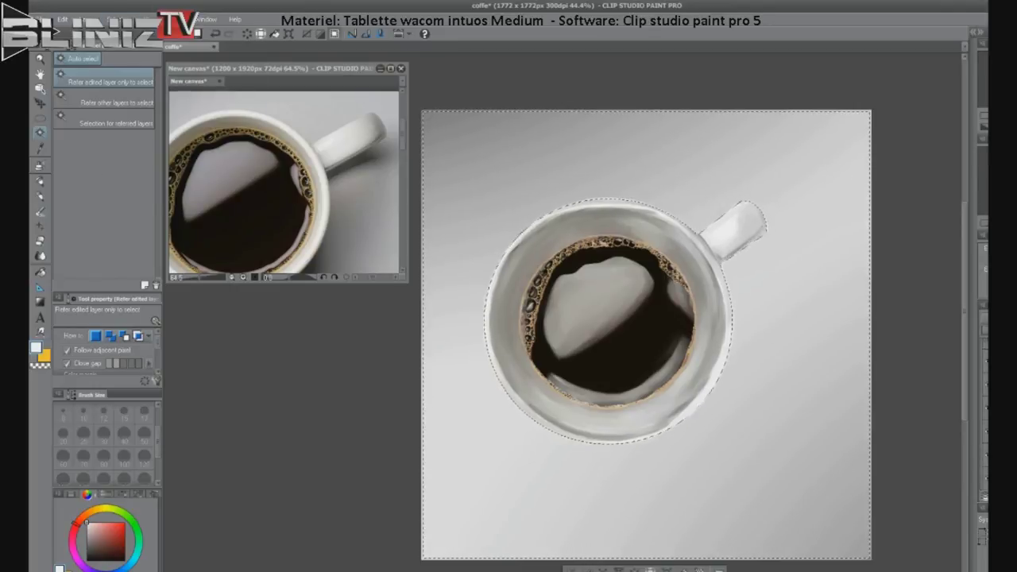
pyautogui.hotkey('ctrl', 'i')
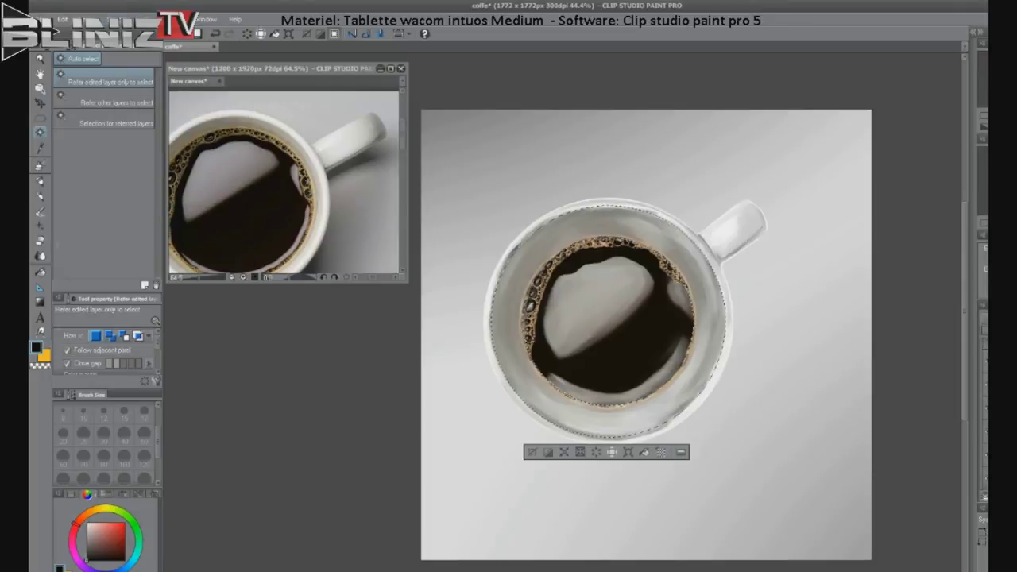
pyautogui.hotkey('alt', 'BackSpace')
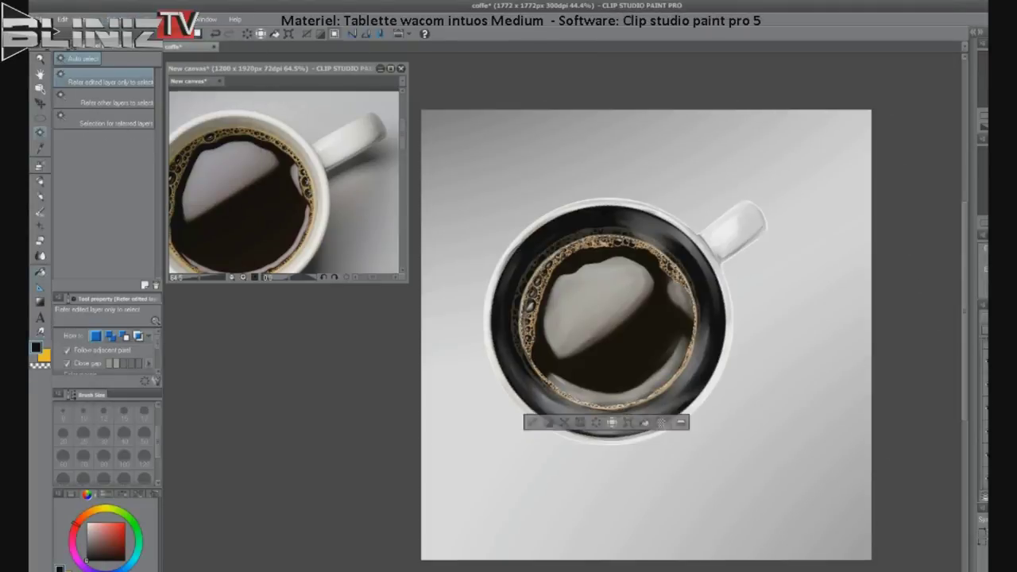
pyautogui.hotkey('ctrl', 'z')
# Step: Blend along the cup's upper-right rim with the Blend tool at size 30
pyautogui.scroll(3, 565, 371)
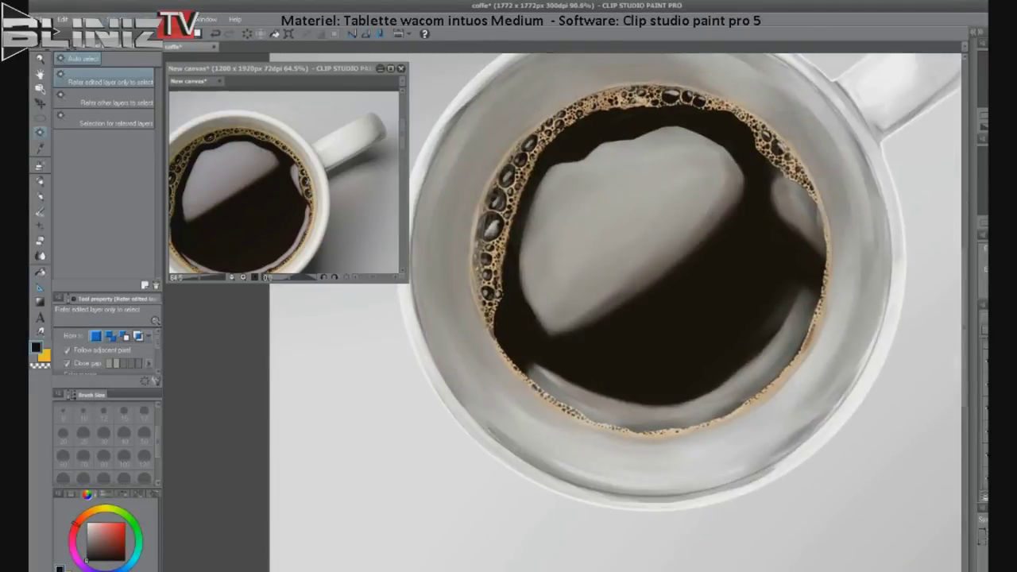
pyautogui.press('j')
pyautogui.scroll(-5, 604, 310)
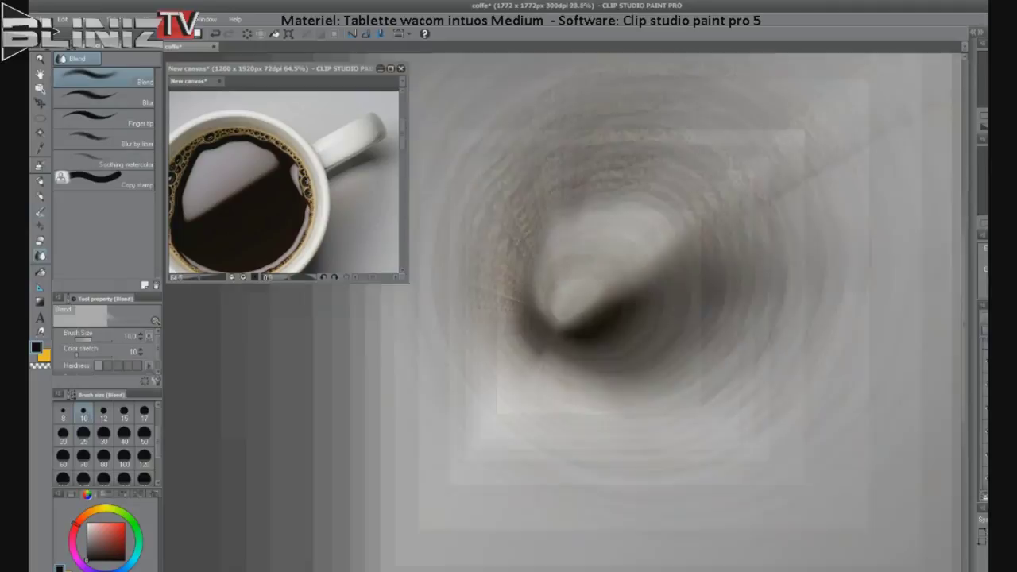
pyautogui.scroll(-2, 636, 310)
pyautogui.click(104, 433)
pyautogui.moveTo(584, 78); pyautogui.dragTo(814, 187)
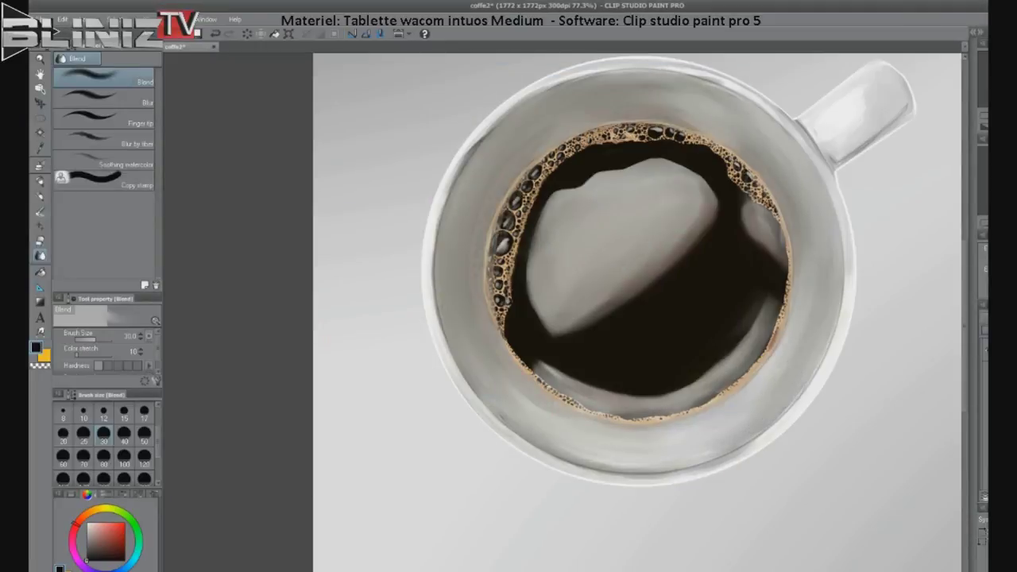
pyautogui.click(83, 412)
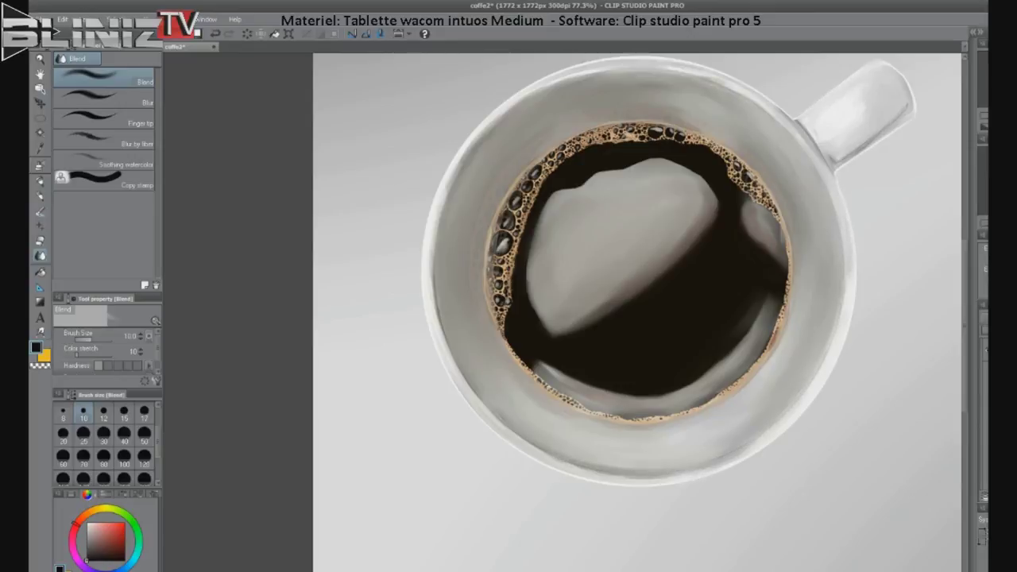
pyautogui.press('b')
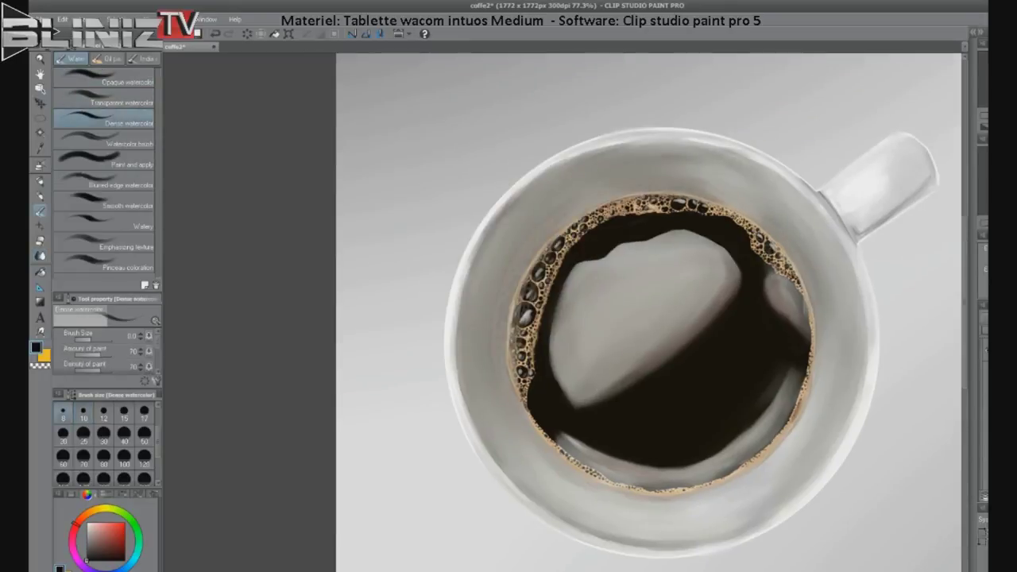
pyautogui.press('^')
pyautogui.press('^')
pyautogui.press('^')
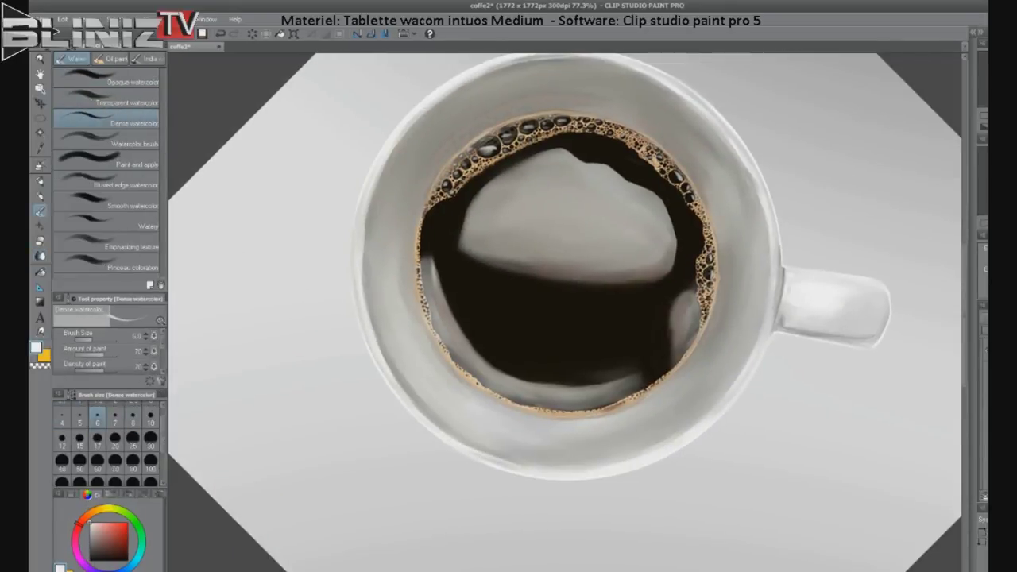
pyautogui.press('-')
pyautogui.press('-')
pyautogui.press('-')
pyautogui.click(103, 102)
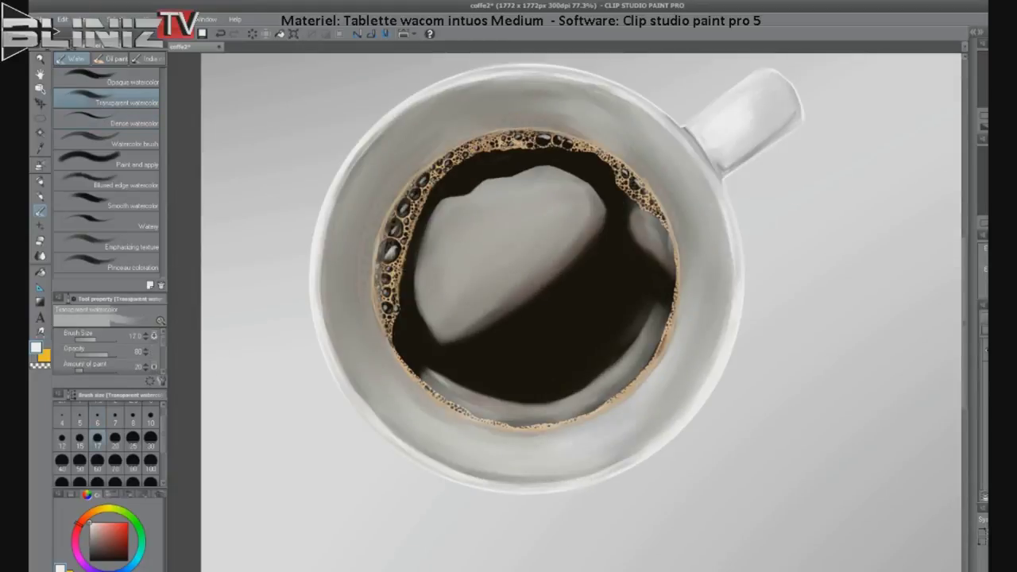
pyautogui.hotkey('ctrl', '0')
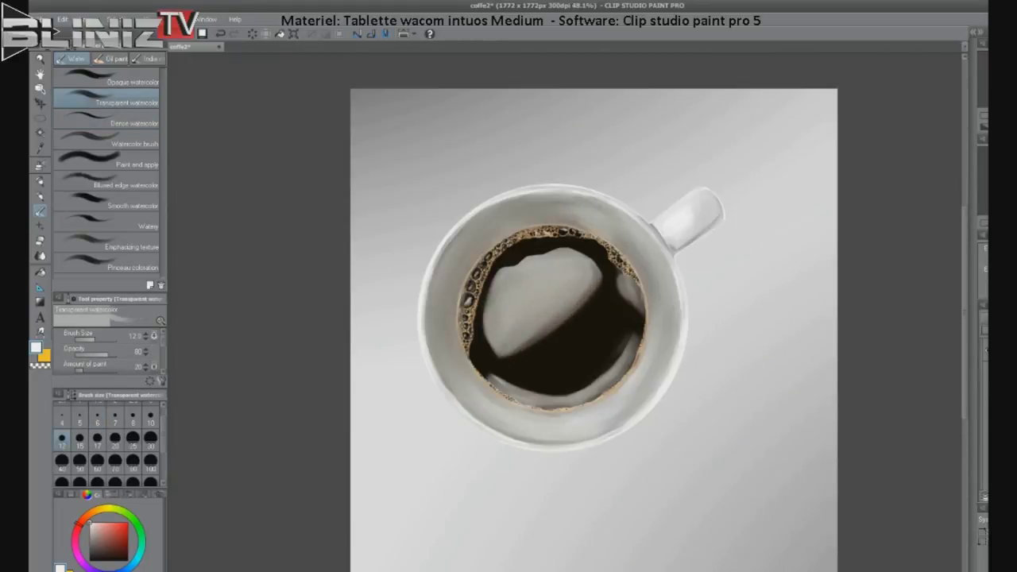
# Step: Spray a soft grey Airbrush shadow below and right of the cup, then blend it smooth
pyautogui.press('b')
pyautogui.moveTo(635, 385); pyautogui.dragTo(572, 429)
pyautogui.moveTo(667, 349); pyautogui.dragTo(556, 433)
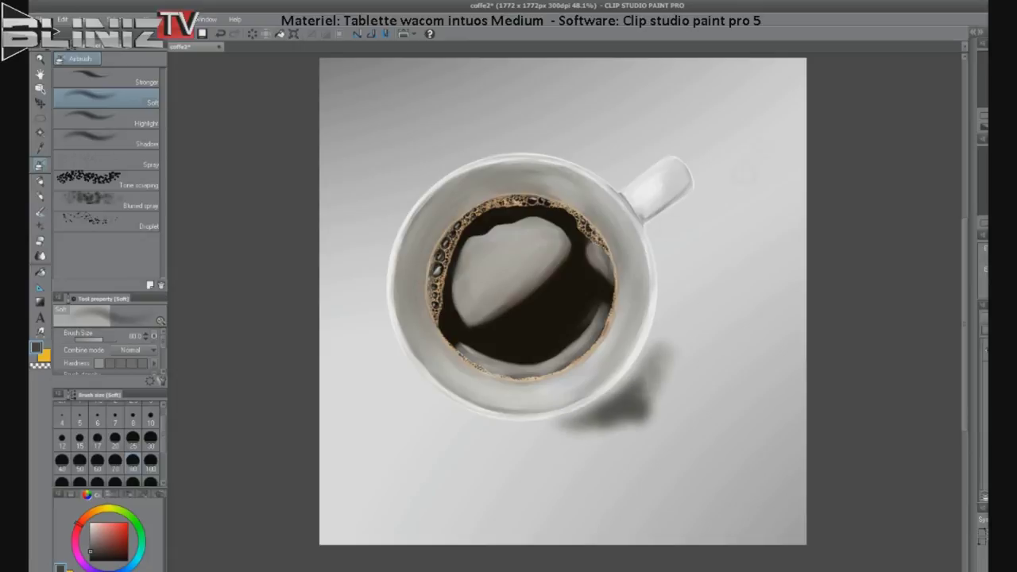
pyautogui.moveTo(675, 215); pyautogui.dragTo(651, 381)
pyautogui.moveTo(651, 342); pyautogui.dragTo(517, 456)
pyautogui.moveTo(683, 349); pyautogui.dragTo(556, 445)
pyautogui.moveTo(675, 239); pyautogui.dragTo(476, 452)
pyautogui.press('j')
pyautogui.moveTo(604, 429); pyautogui.dragTo(509, 460)
pyautogui.moveTo(683, 326); pyautogui.dragTo(611, 437)
pyautogui.scroll(3, 622, 290)
# Step: Paint darker Opaque watercolor shadow strokes to the right of the cup
pyautogui.press('b')
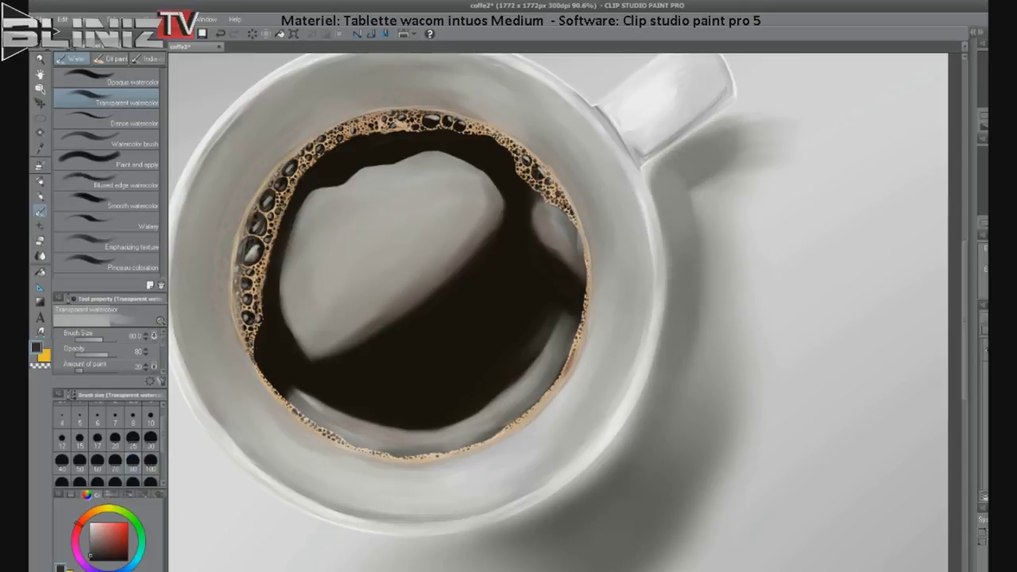
pyautogui.moveTo(656, 397); pyautogui.dragTo(700, 262)
pyautogui.click(119, 77)
pyautogui.moveTo(635, 278)
pyautogui.mouseDown()
pyautogui.moveTo(683, 358)
pyautogui.moveTo(675, 349)
pyautogui.mouseUp()
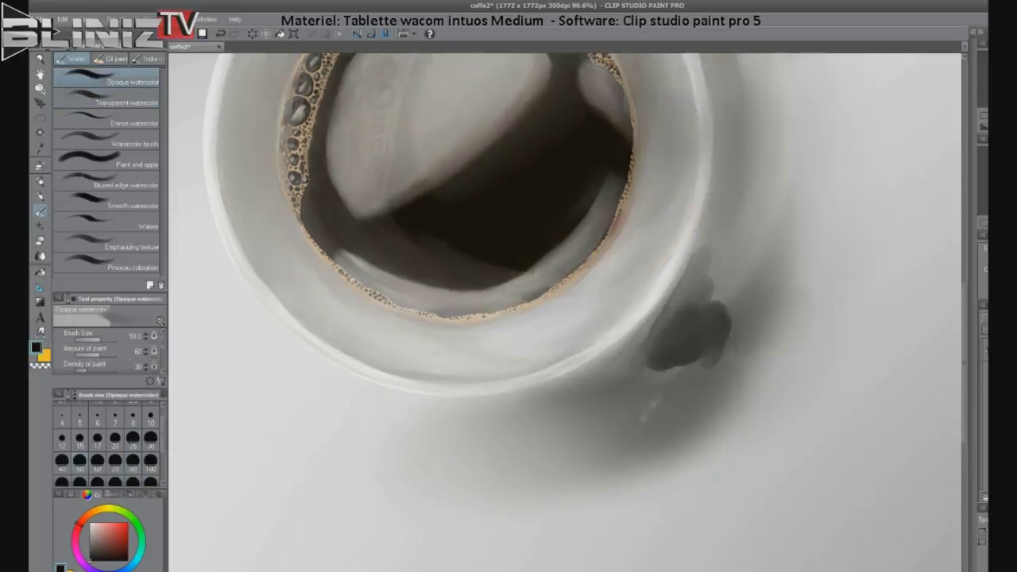
pyautogui.moveTo(556, 239); pyautogui.dragTo(516, 397)
# Step: Soften the shadow right of and below the cup with large Blend strokes, then view the whole canvas
pyautogui.press('j')
pyautogui.moveTo(684, 151)
pyautogui.mouseDown()
pyautogui.moveTo(643, 239)
pyautogui.moveTo(635, 461)
pyautogui.moveTo(540, 540)
pyautogui.mouseUp()
pyautogui.moveTo(644, 270); pyautogui.dragTo(525, 541)
pyautogui.moveTo(707, 263); pyautogui.dragTo(755, 342)
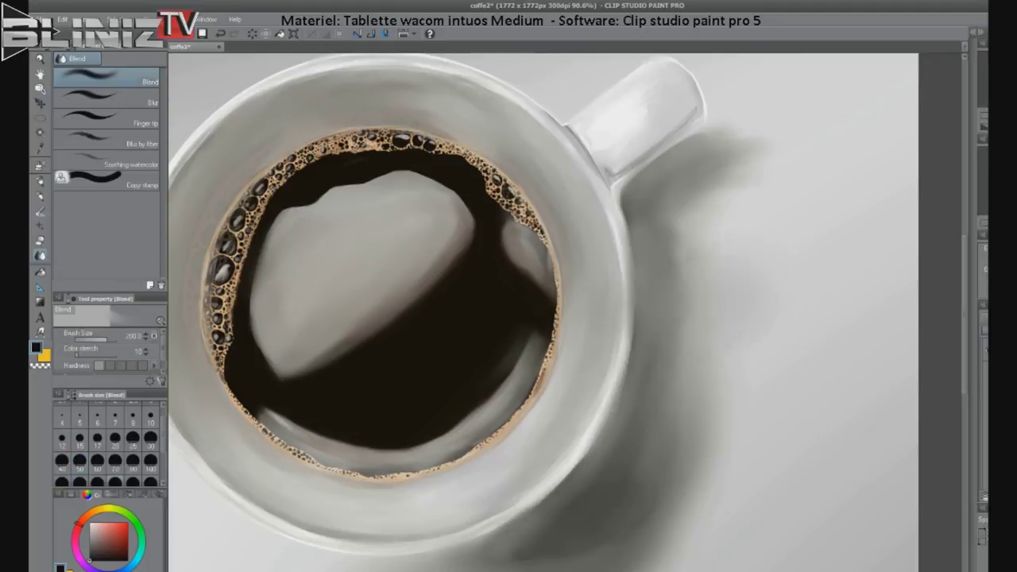
pyautogui.hotkey('ctrl', '0')
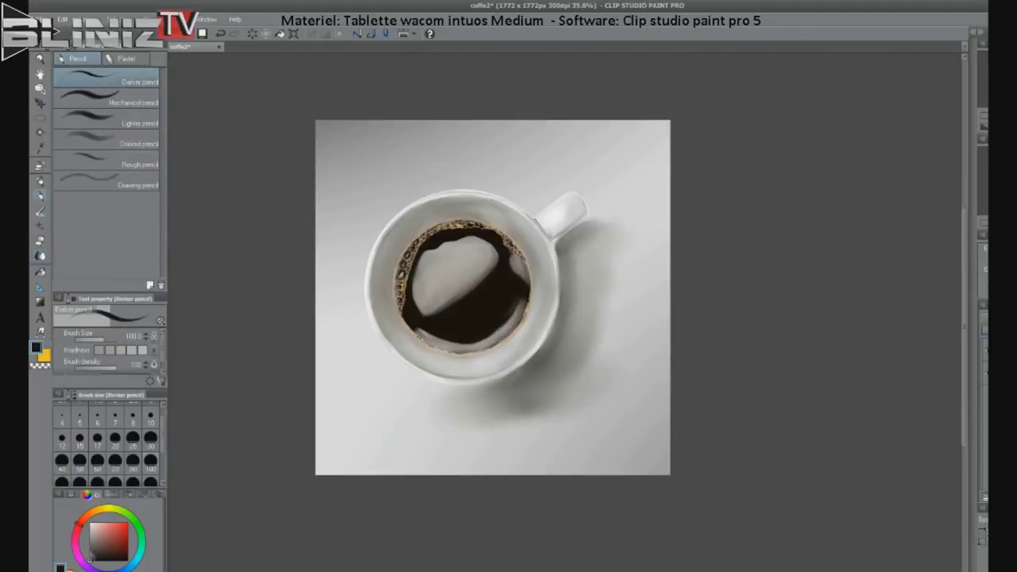